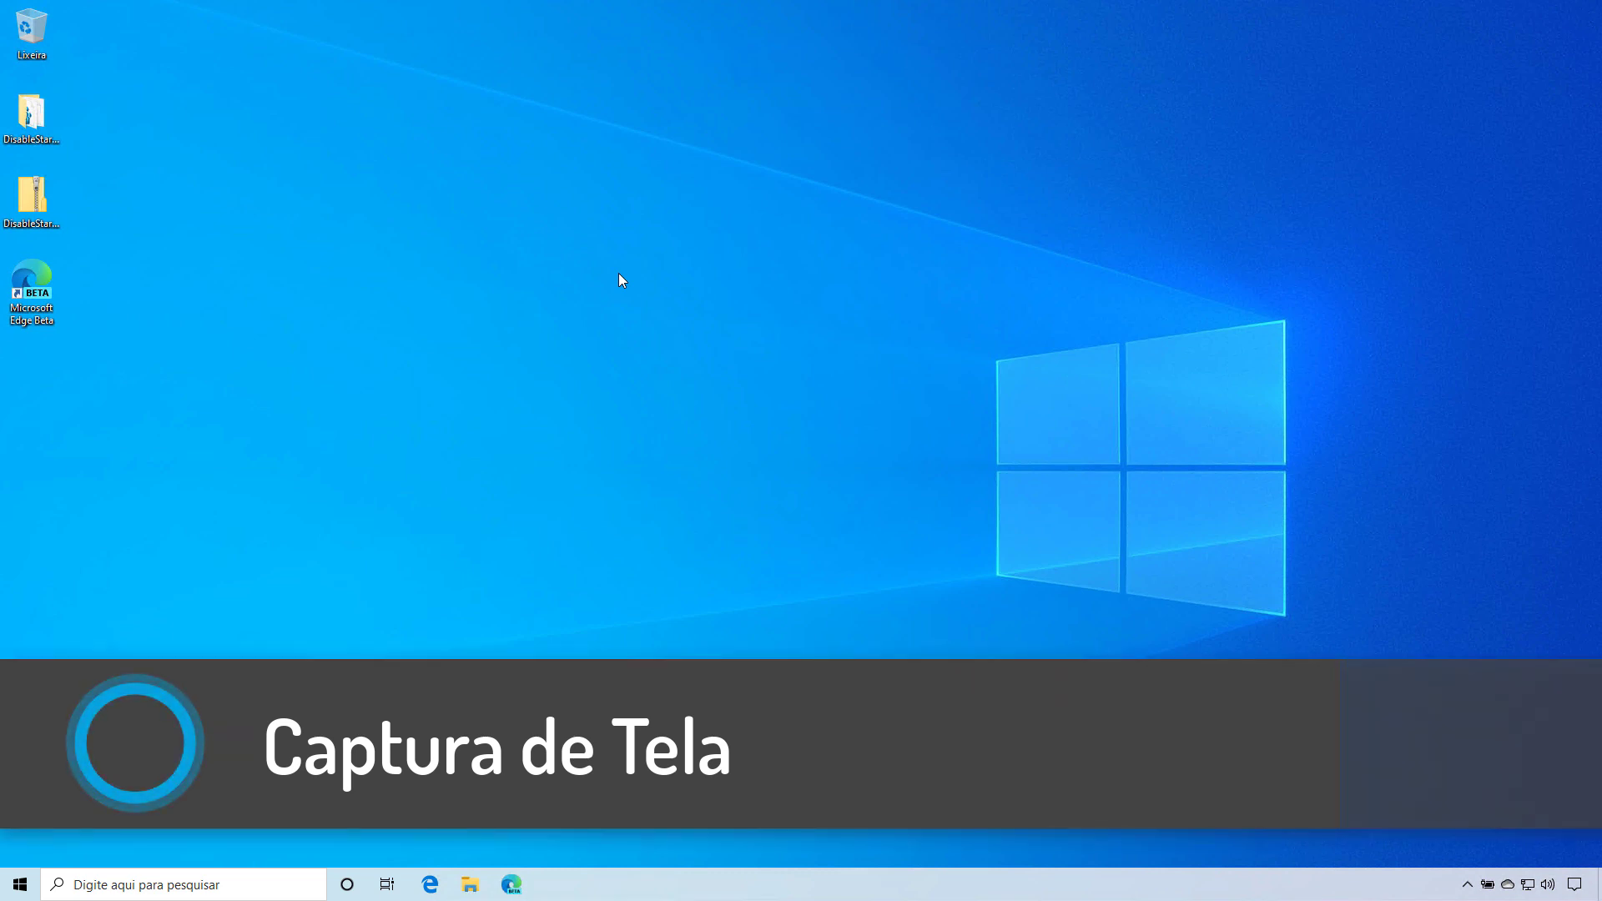
# Open File Explorer on the desktop, take a full-screen capture, and open the capture for annotation.
pyautogui.click(471, 886)
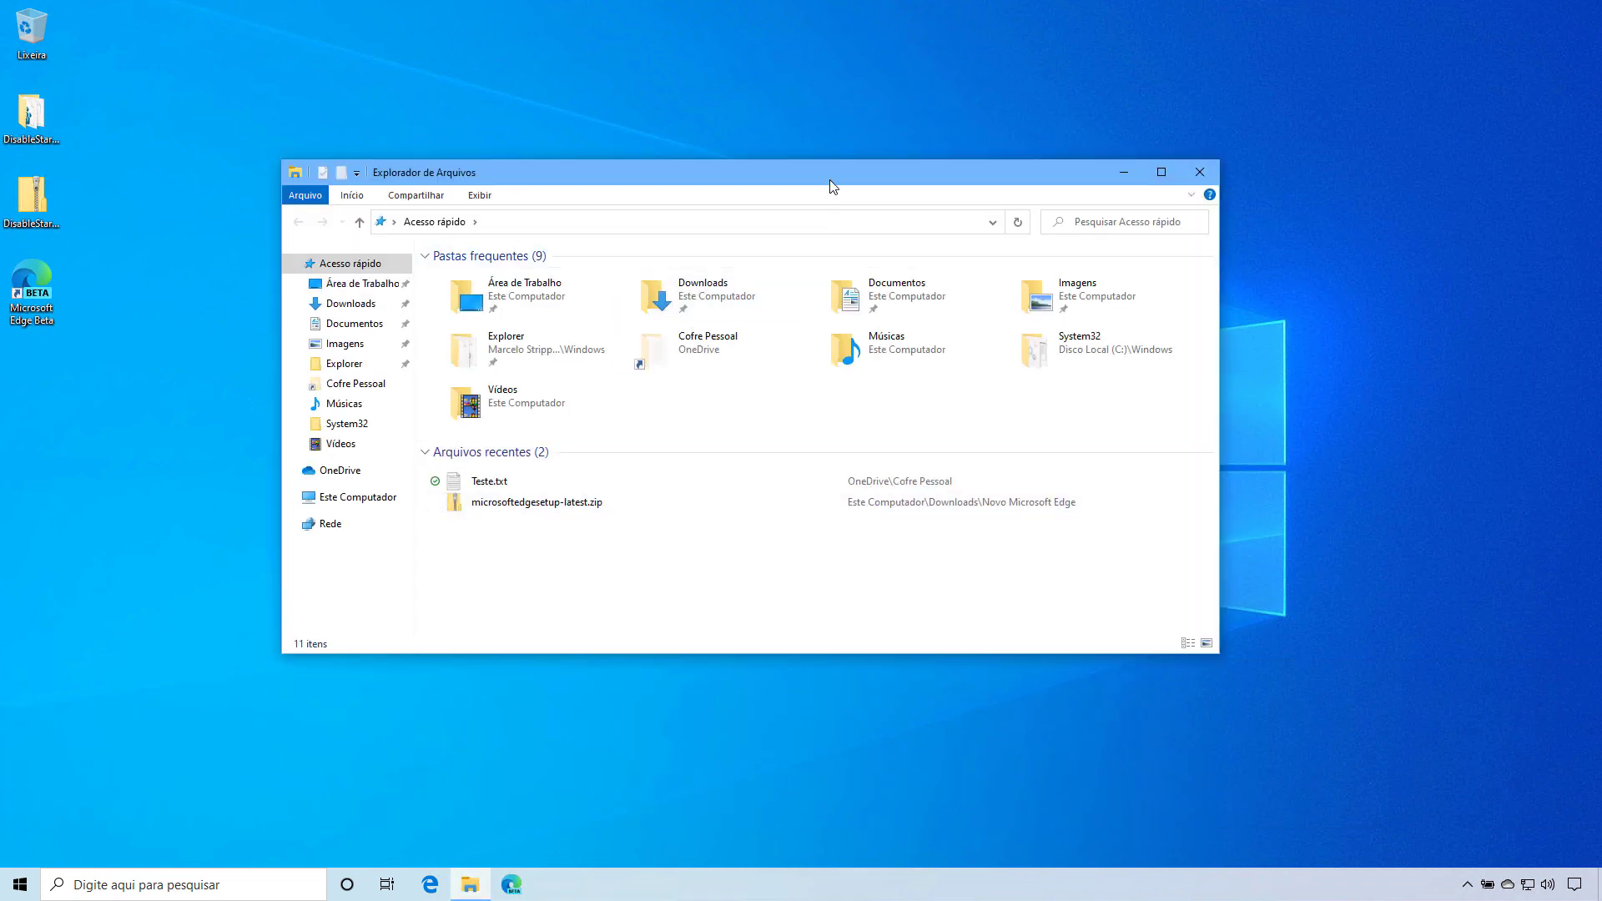
pyautogui.moveTo(831, 178); pyautogui.dragTo(848, 173)
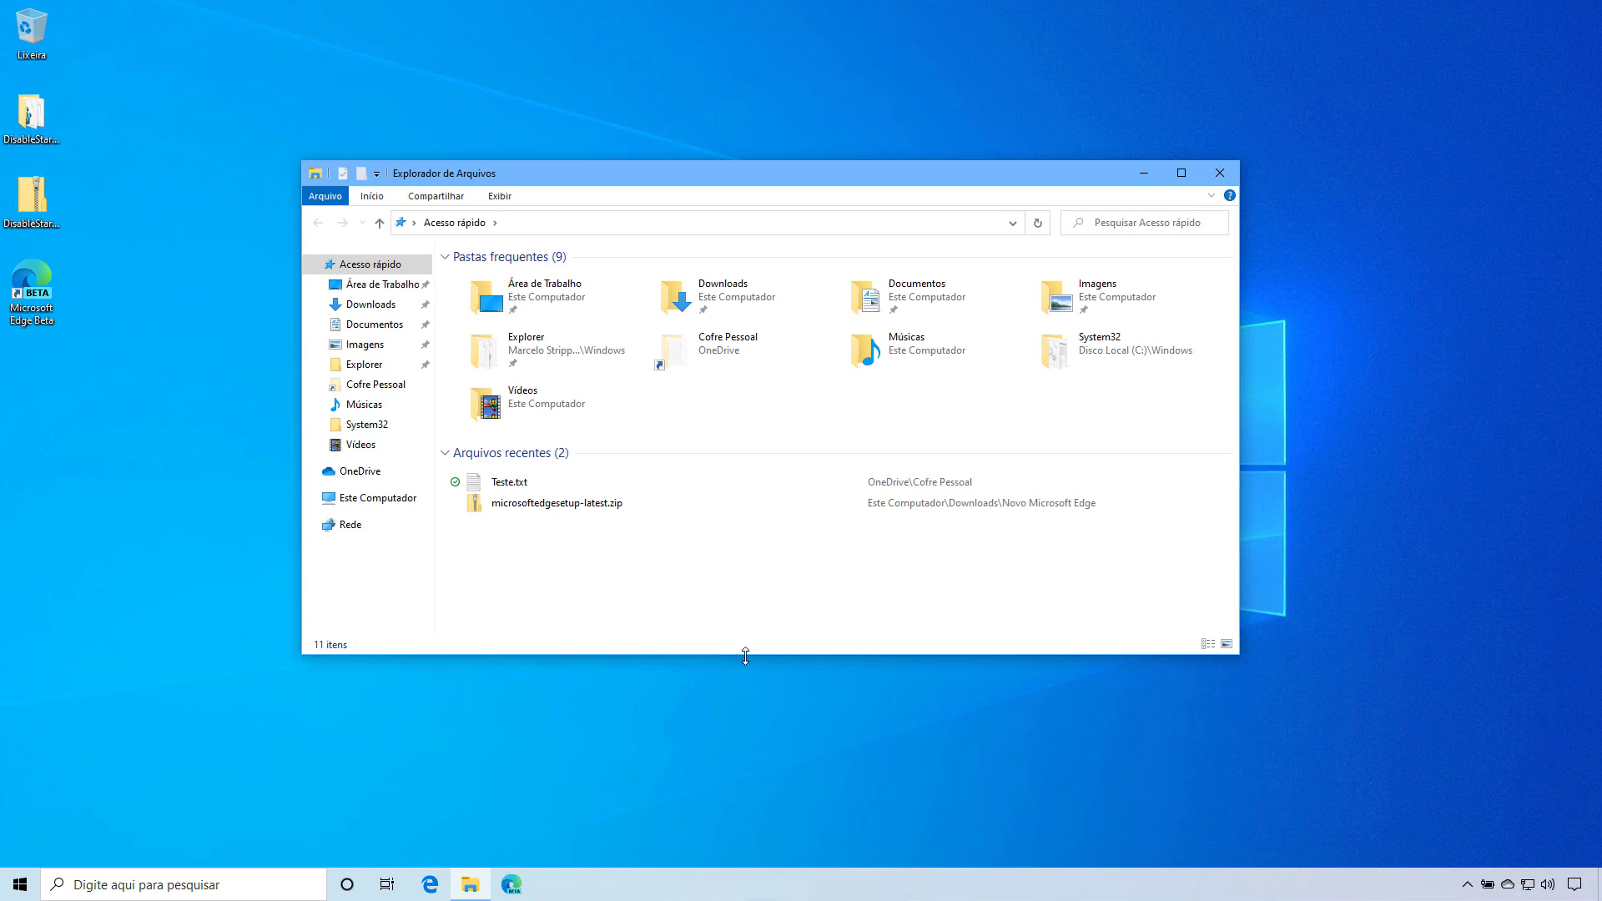
pyautogui.press('super+shift+s')
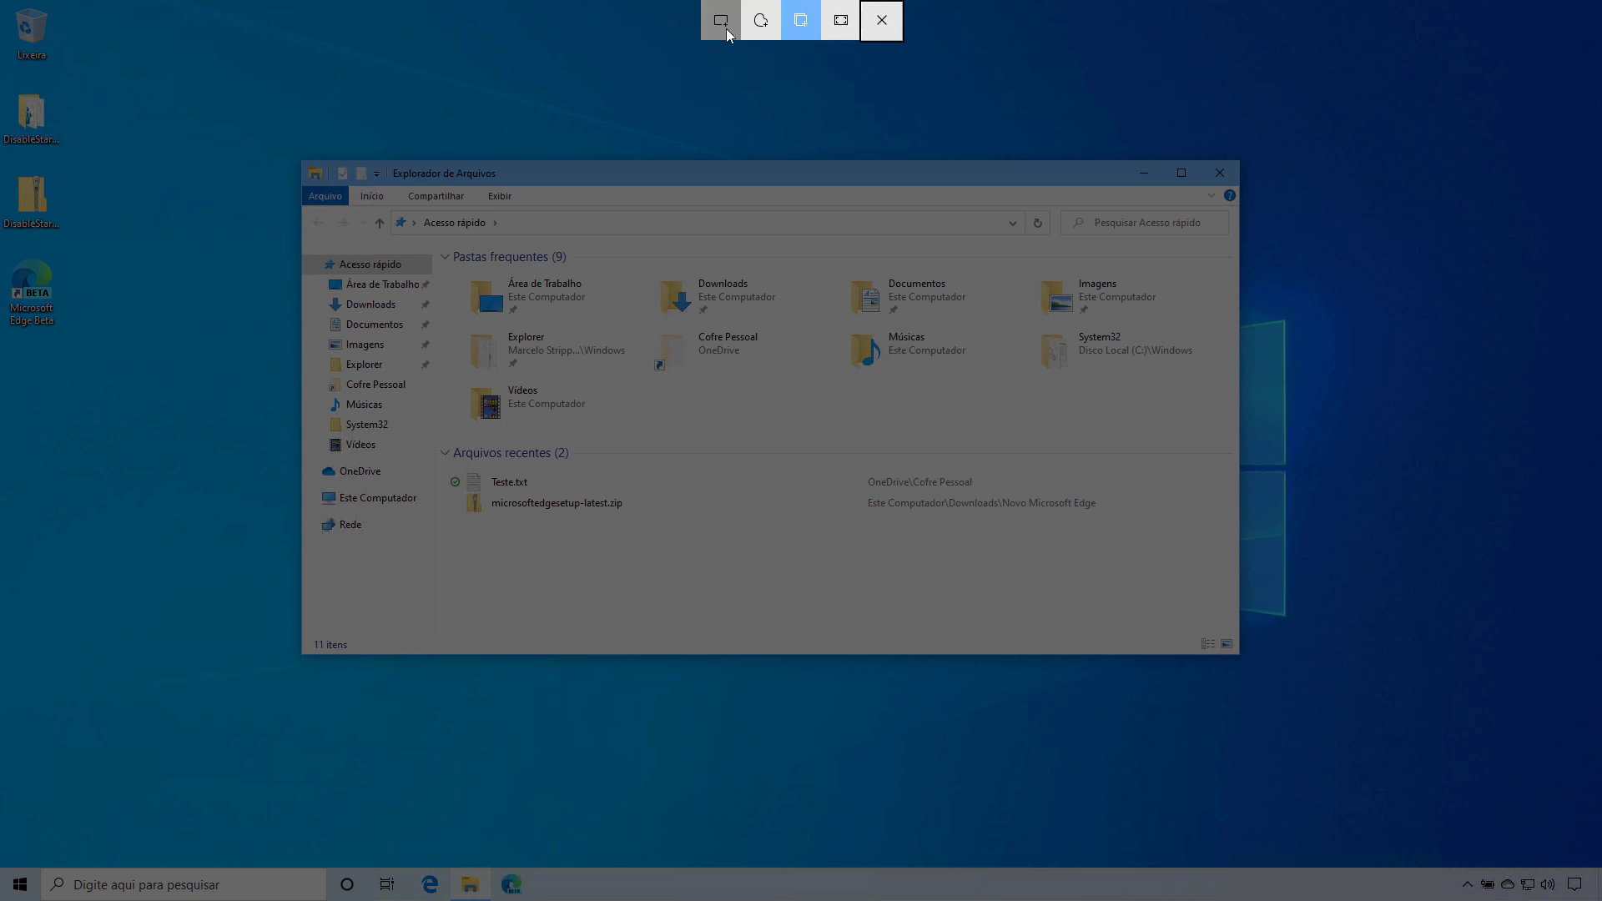
pyautogui.click(843, 34)
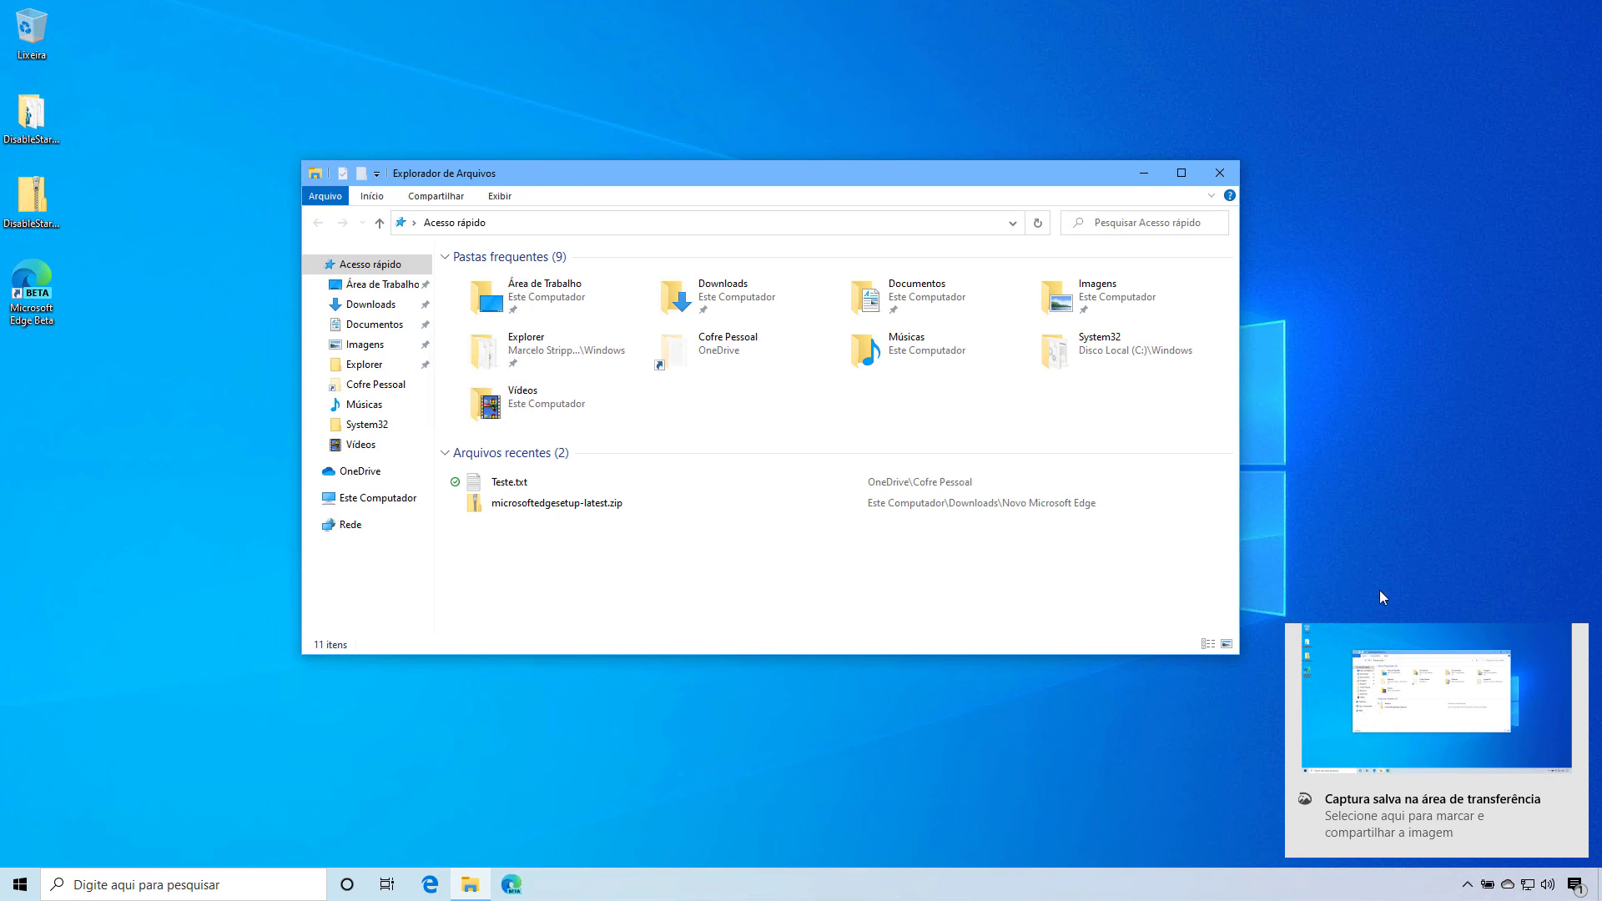
pyautogui.click(1473, 714)
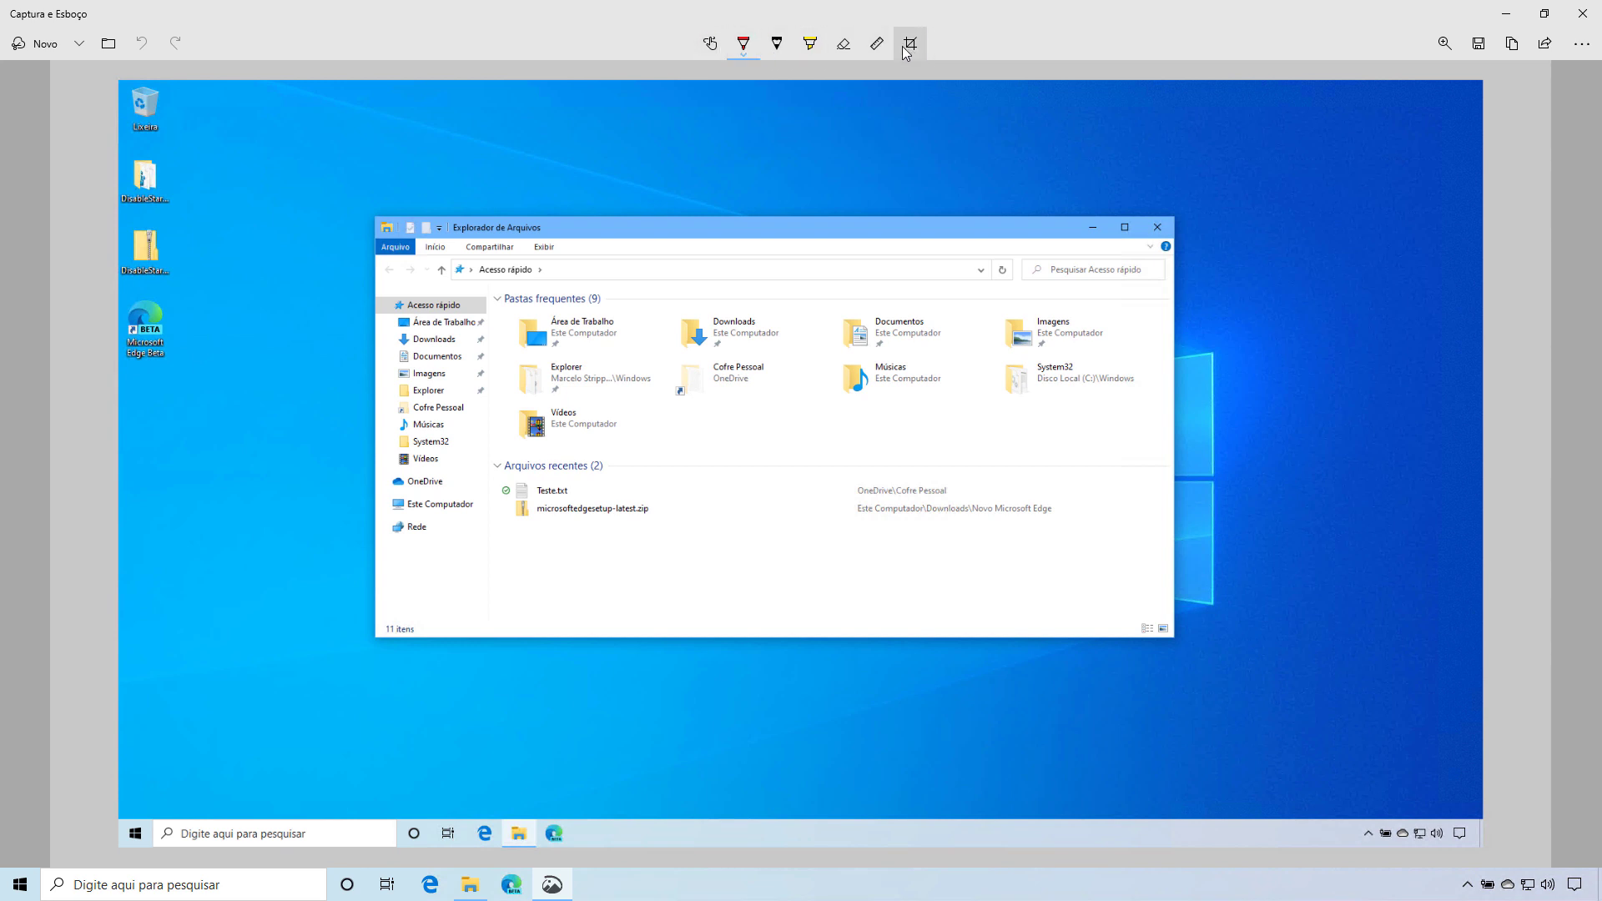
# Draw red pen loops around the blank area below Cofre Pessoal and around Músicas, and highlight the Downloads subtitle in yellow.
pyautogui.click(739, 50)
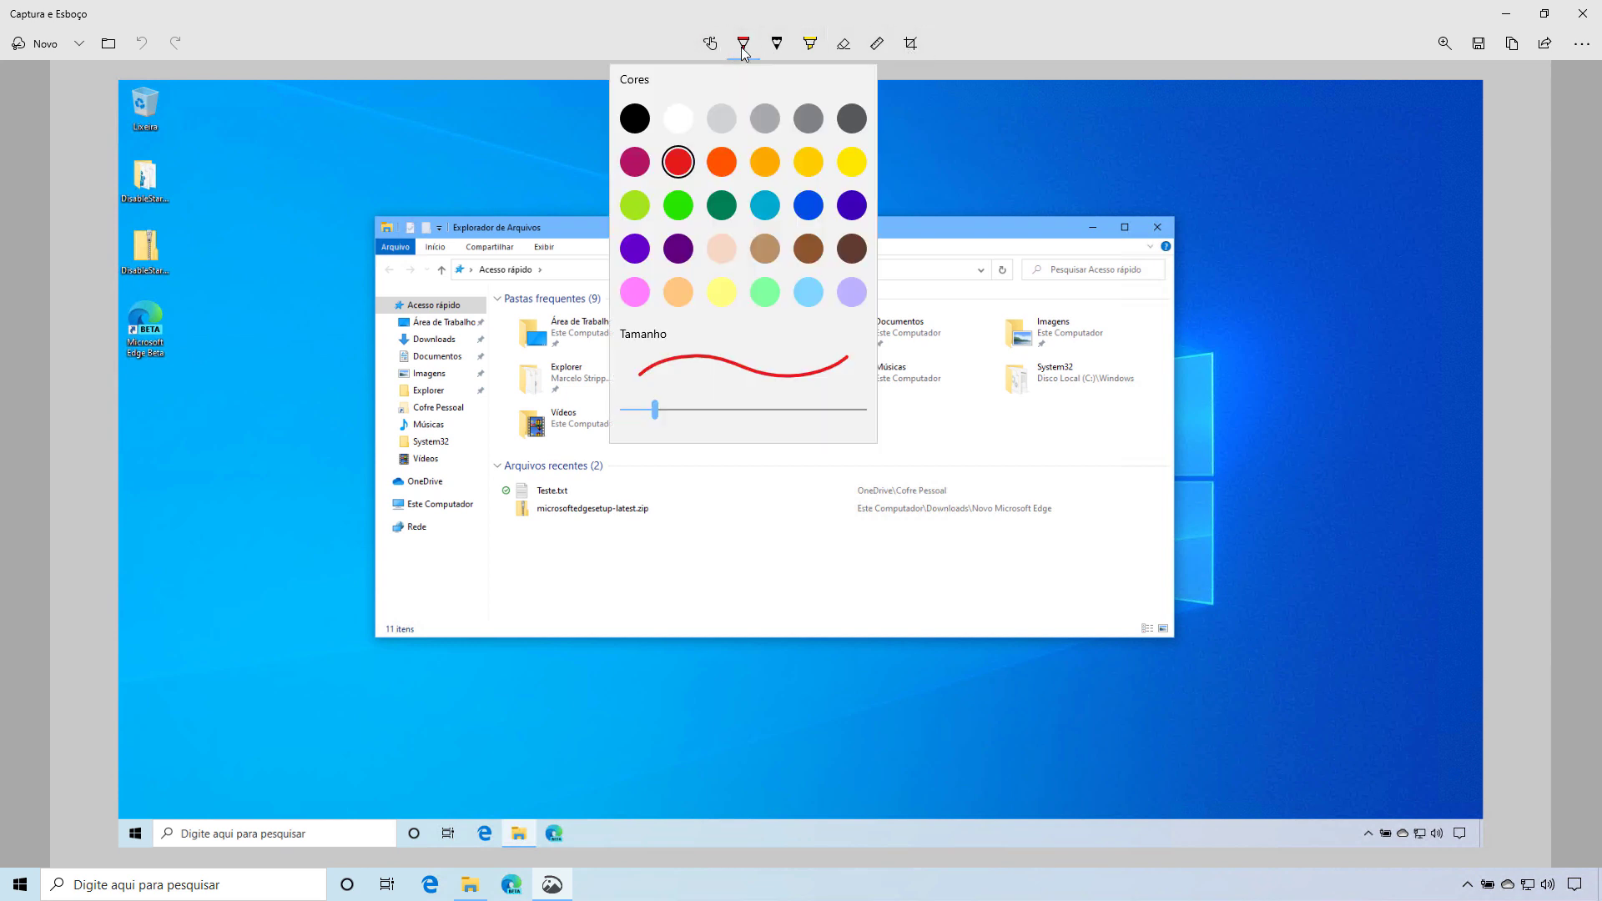
pyautogui.click(741, 50)
pyautogui.moveTo(756, 431)
pyautogui.mouseDown()
pyautogui.moveTo(709, 427)
pyautogui.moveTo(788, 444)
pyautogui.mouseUp()
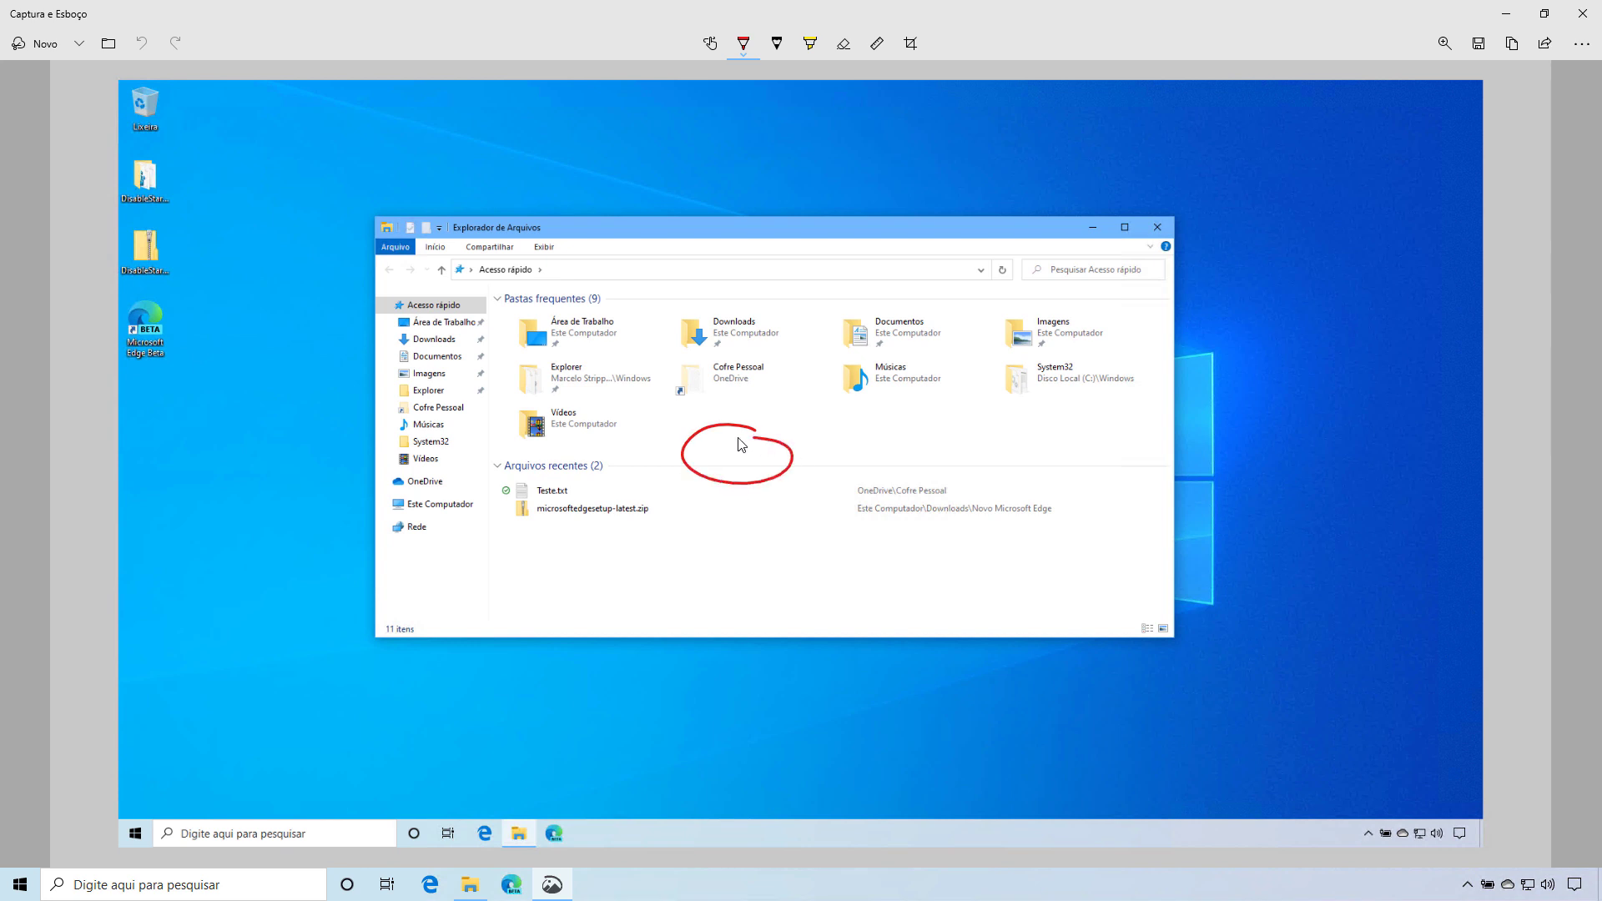
pyautogui.moveTo(834, 357)
pyautogui.mouseDown()
pyautogui.moveTo(973, 353)
pyautogui.moveTo(801, 397)
pyautogui.moveTo(853, 350)
pyautogui.moveTo(713, 332)
pyautogui.mouseUp()
pyautogui.click(810, 43)
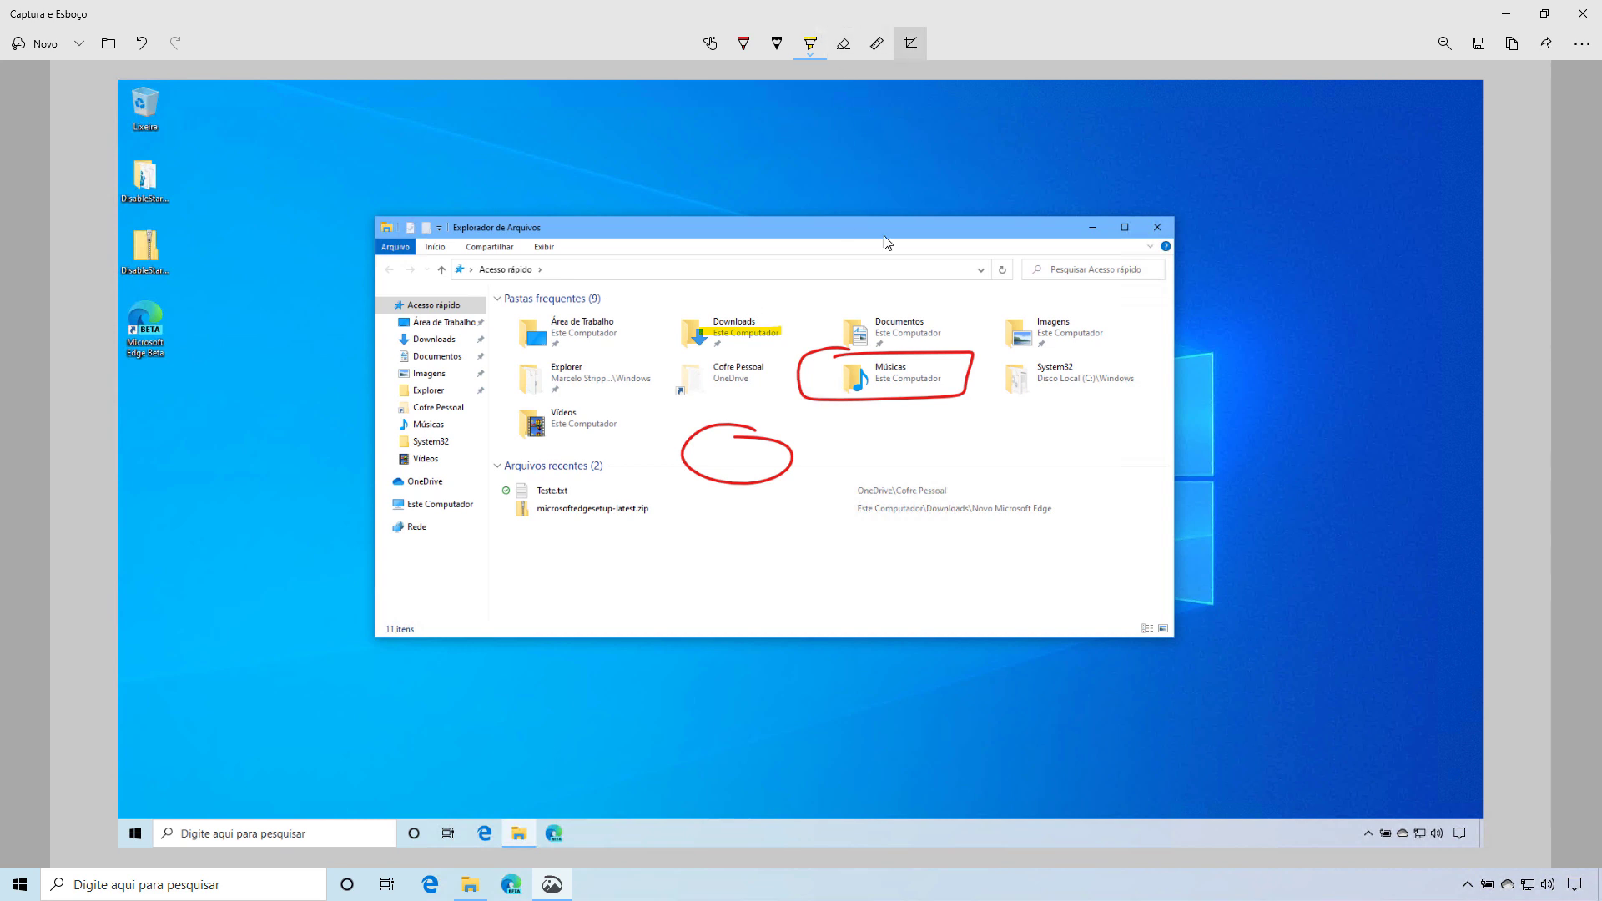
# Undo the yellow highlight and both red pen strokes on the capture.
pyautogui.click(142, 44)
pyautogui.click(143, 44)
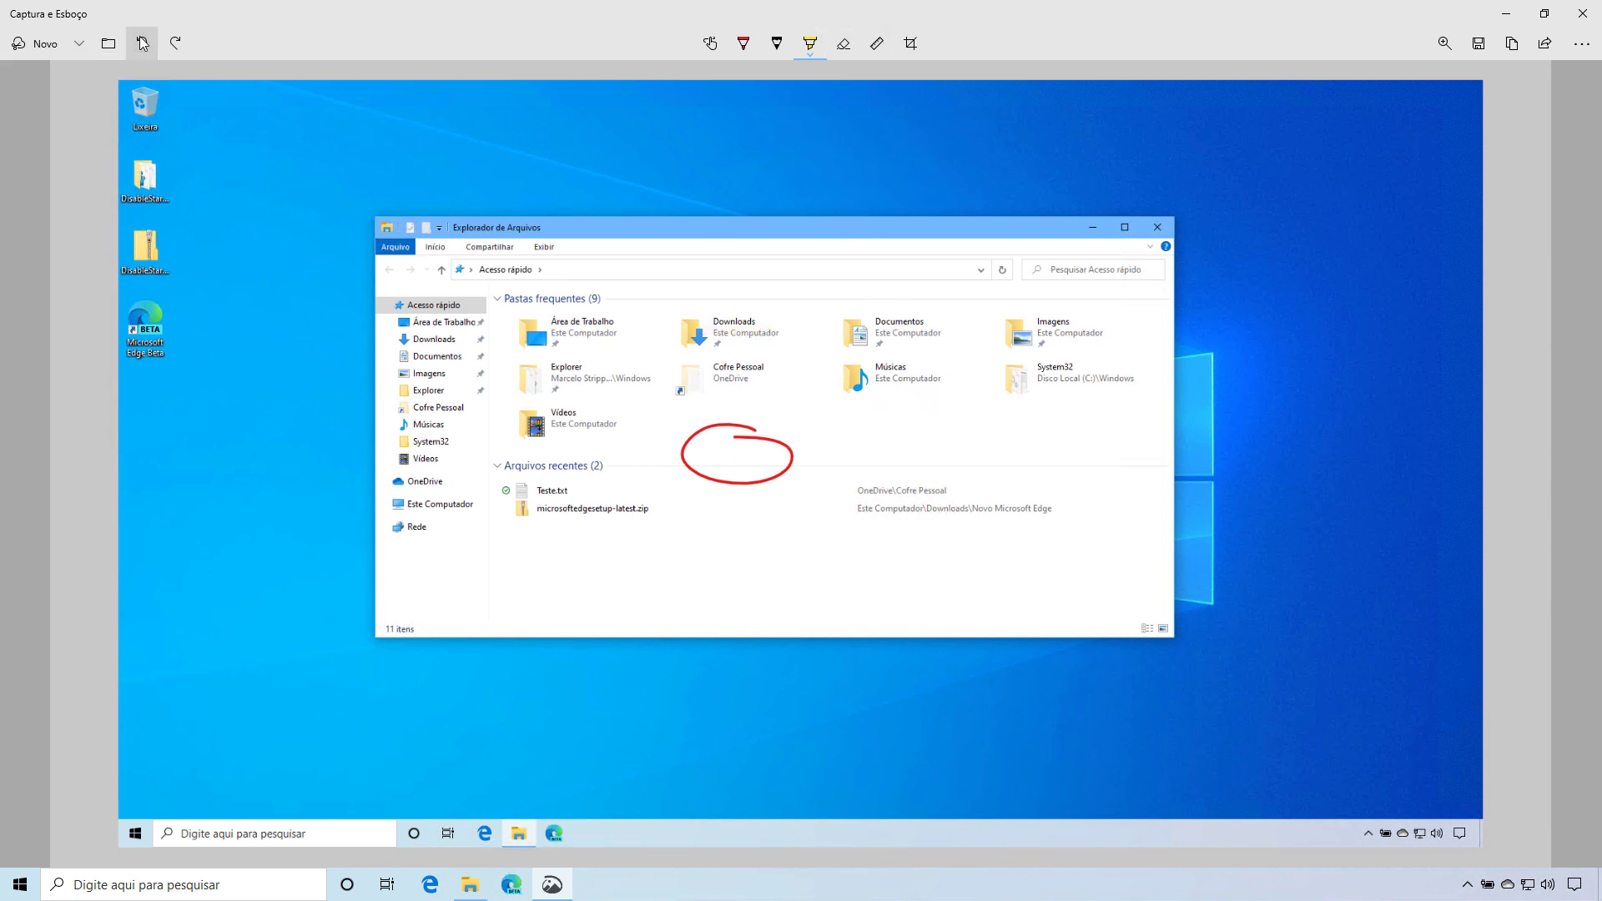
pyautogui.click(143, 44)
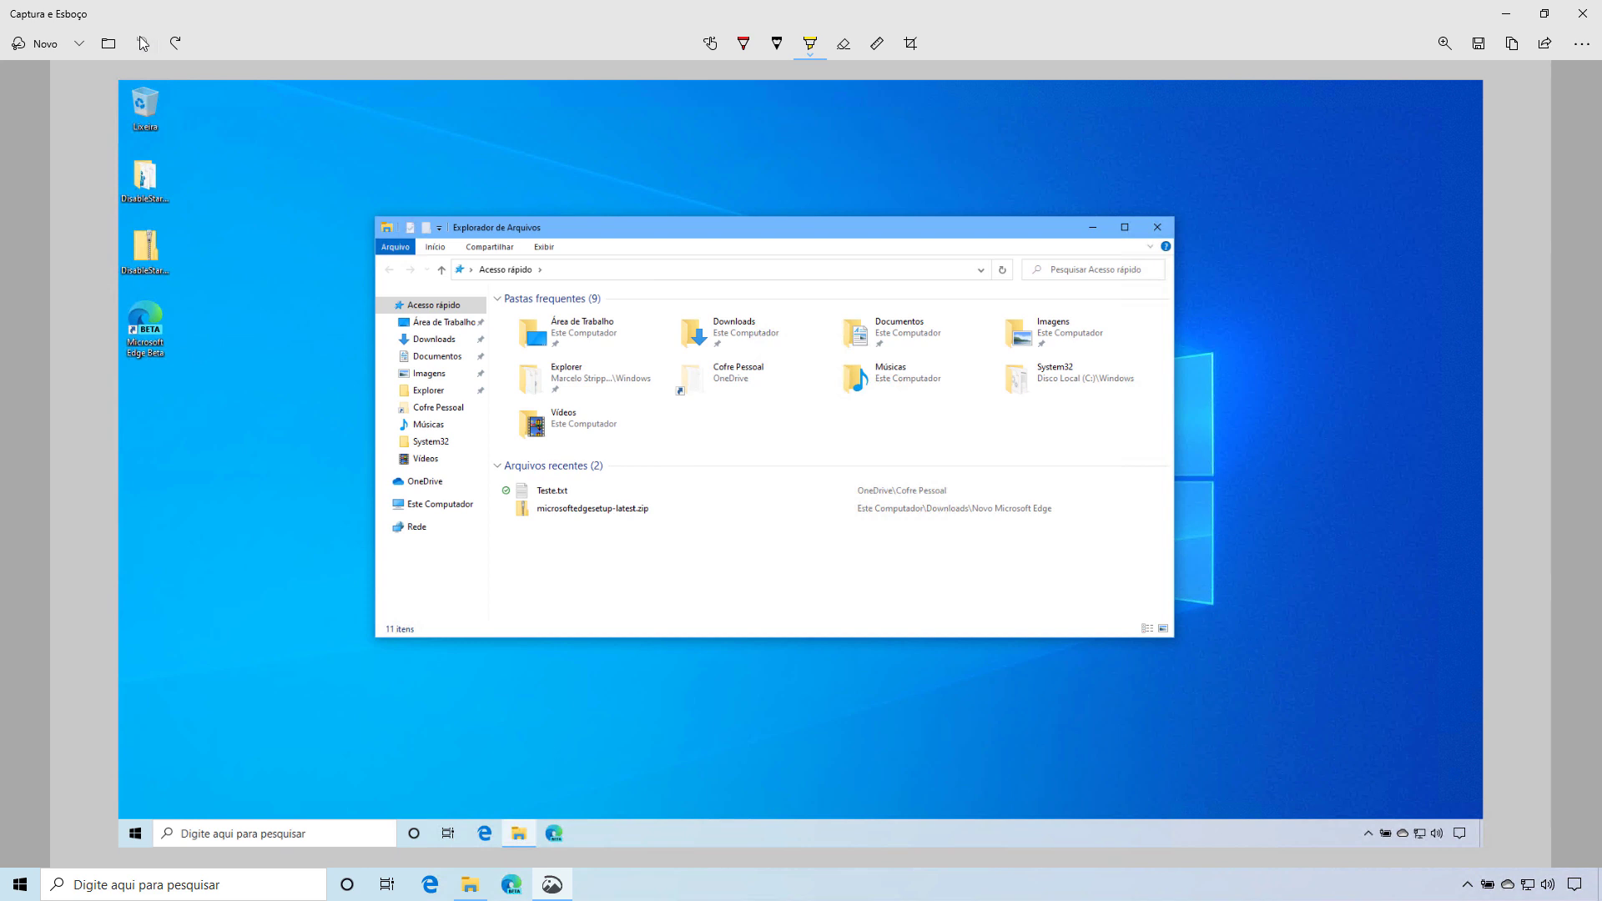
# Try to crop the capture to the Downloads, Documentos, Cofre Pessoal and Músicas folders, and discard the crop.
pyautogui.click(911, 43)
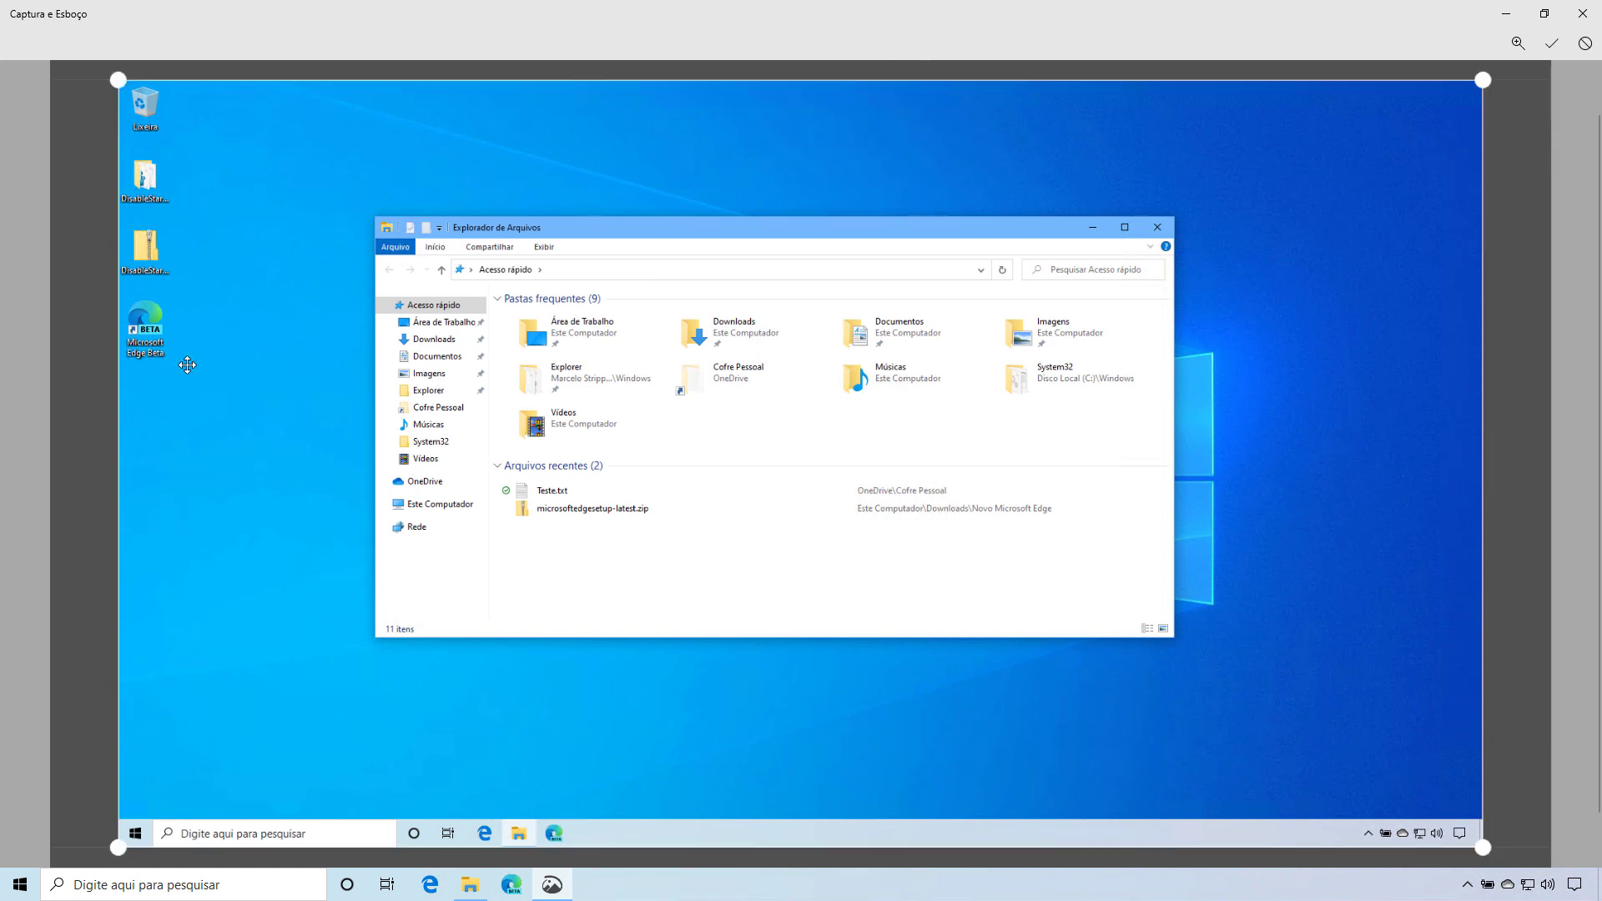
pyautogui.moveTo(133, 83); pyautogui.dragTo(661, 303)
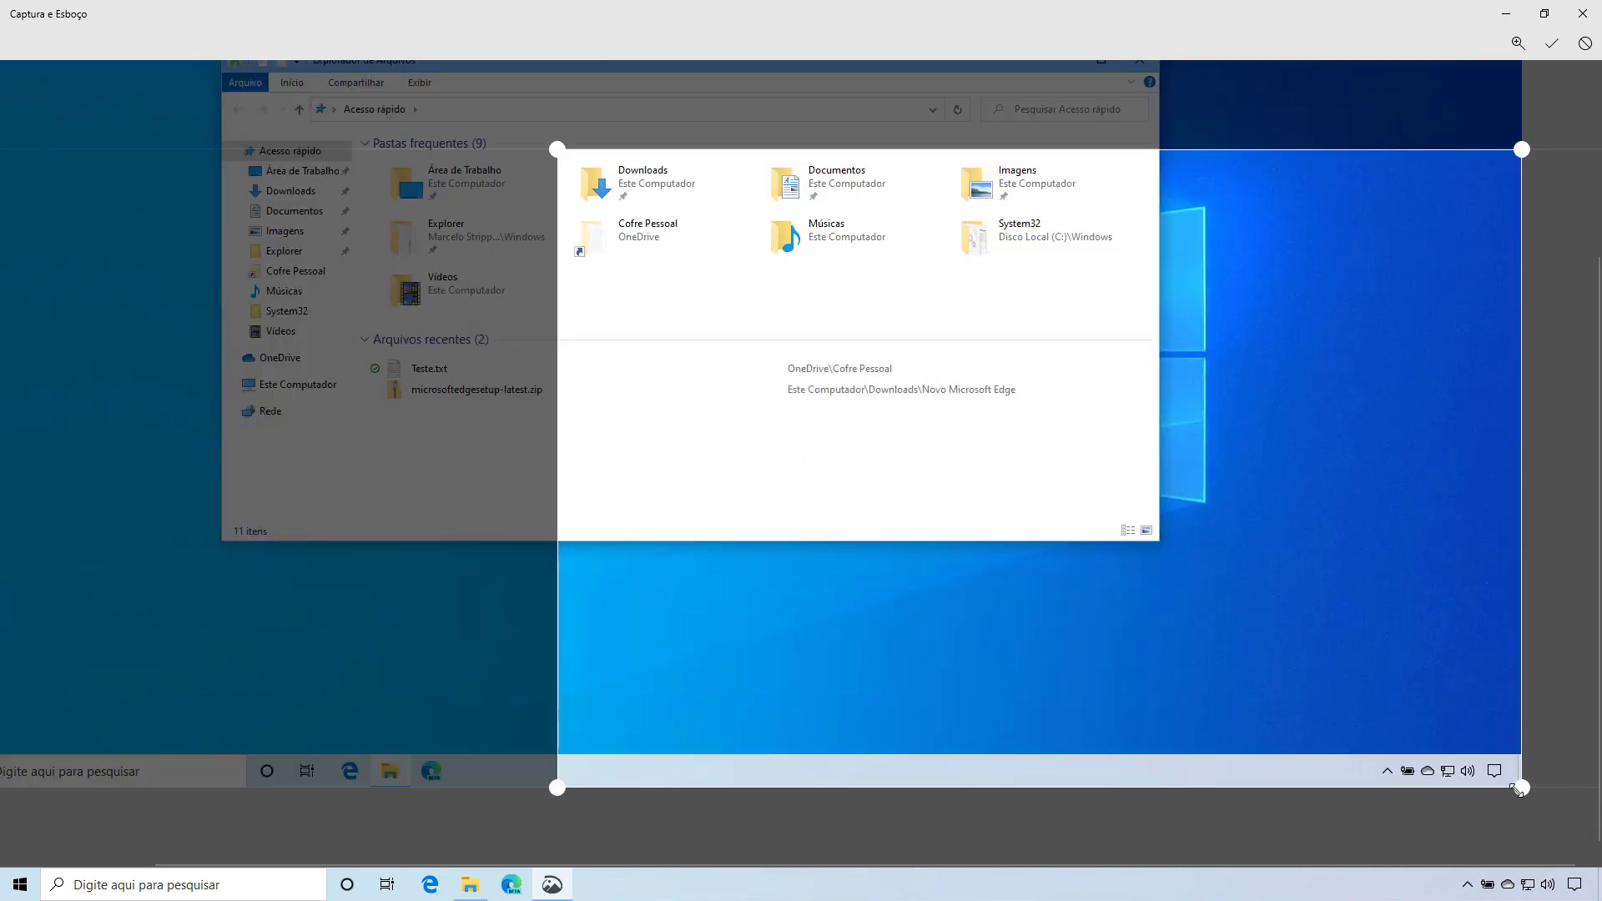
pyautogui.moveTo(1515, 788); pyautogui.dragTo(909, 276)
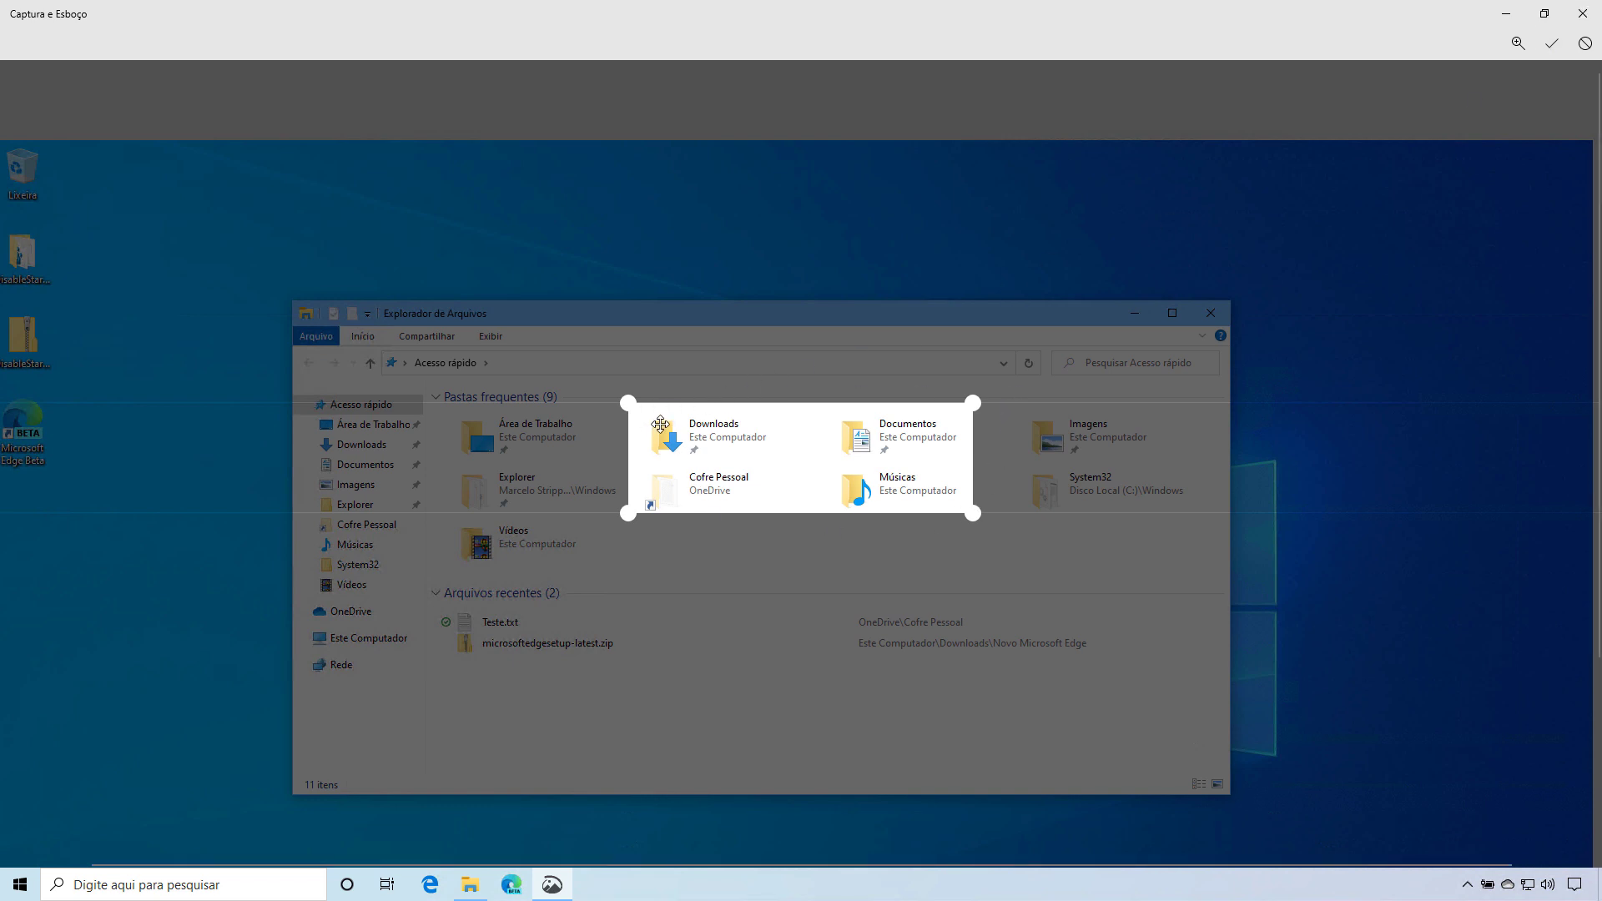
pyautogui.click(1584, 43)
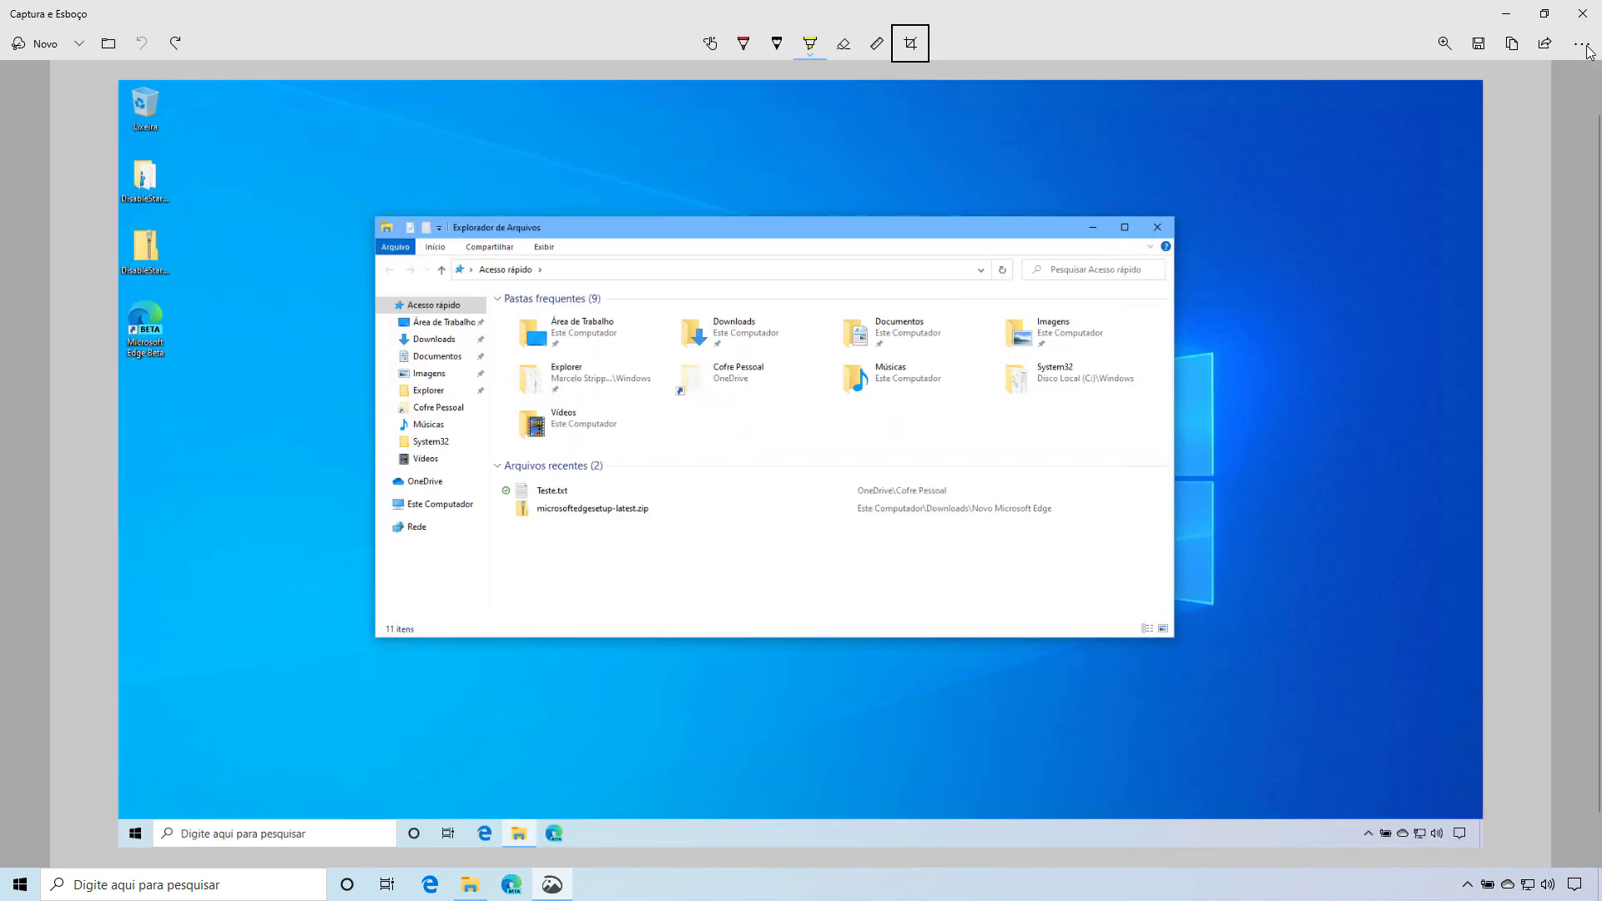
# Check the save options for the full-screen capture without saving, and copy the image to the clipboard.
pyautogui.click(1482, 48)
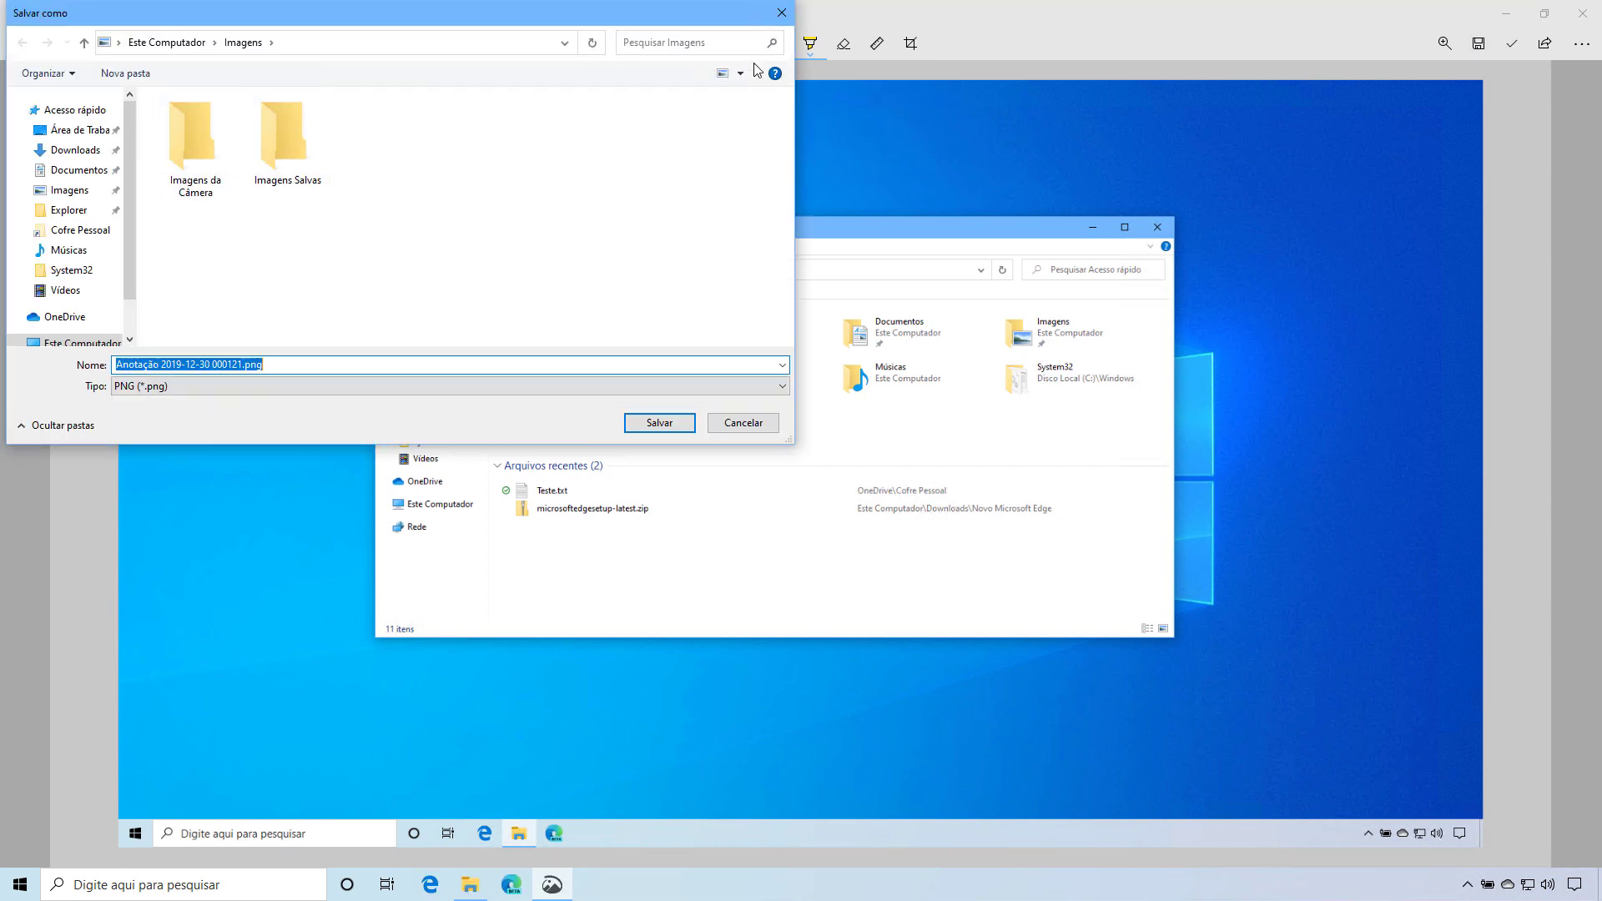
pyautogui.click(781, 13)
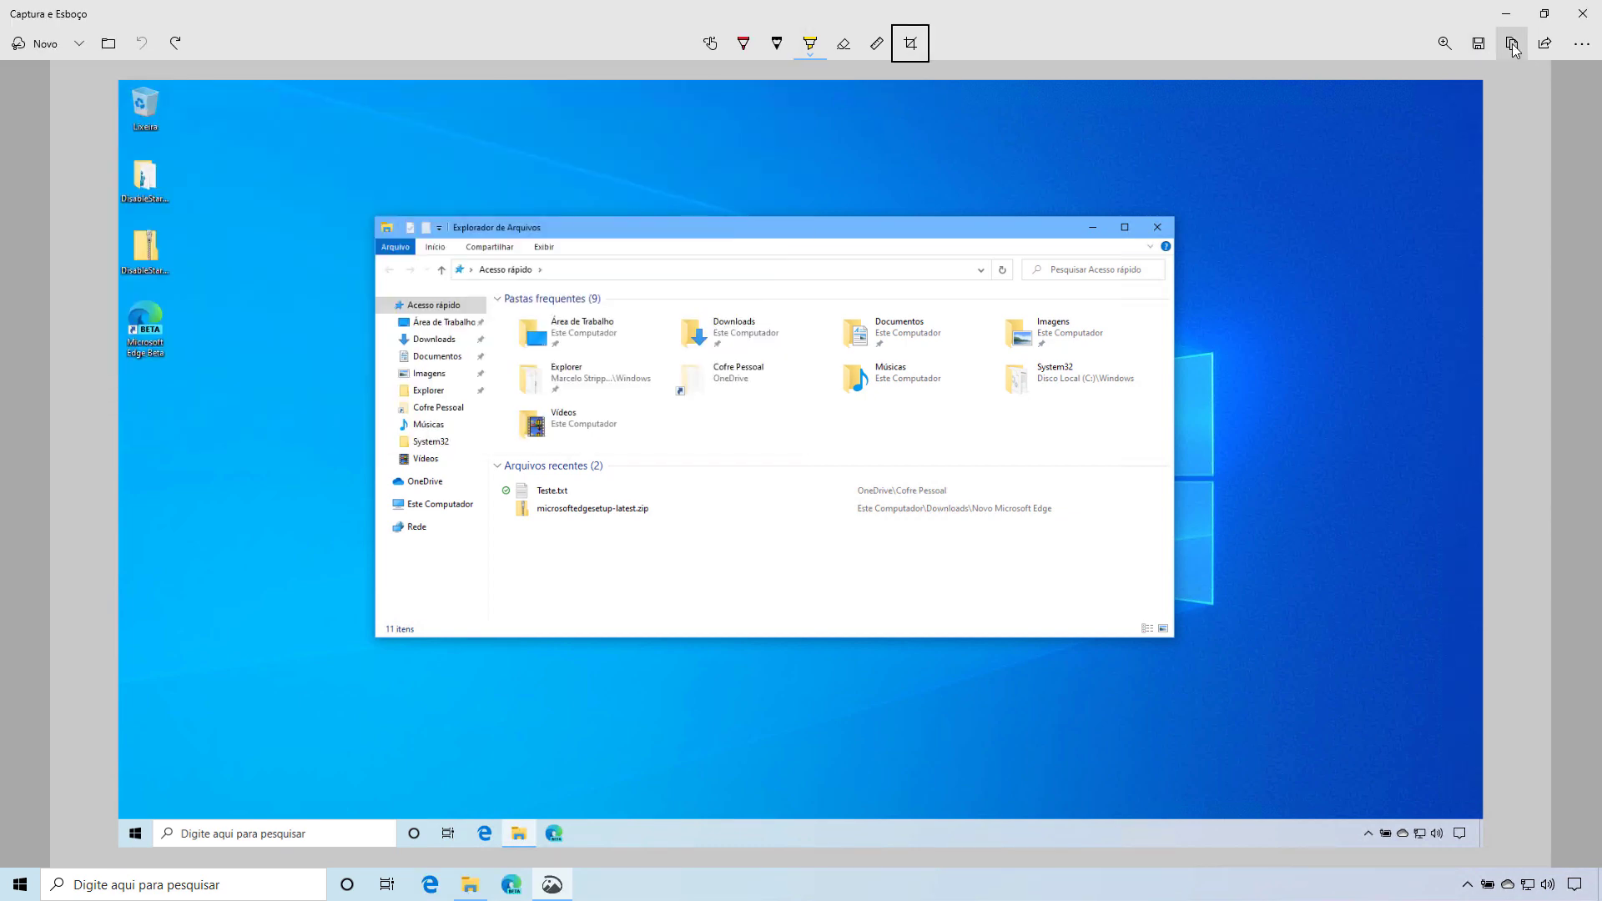
pyautogui.click(1513, 46)
# View the sharing options for the full-screen capture, dismiss them, and close the capture editor.
pyautogui.click(1550, 51)
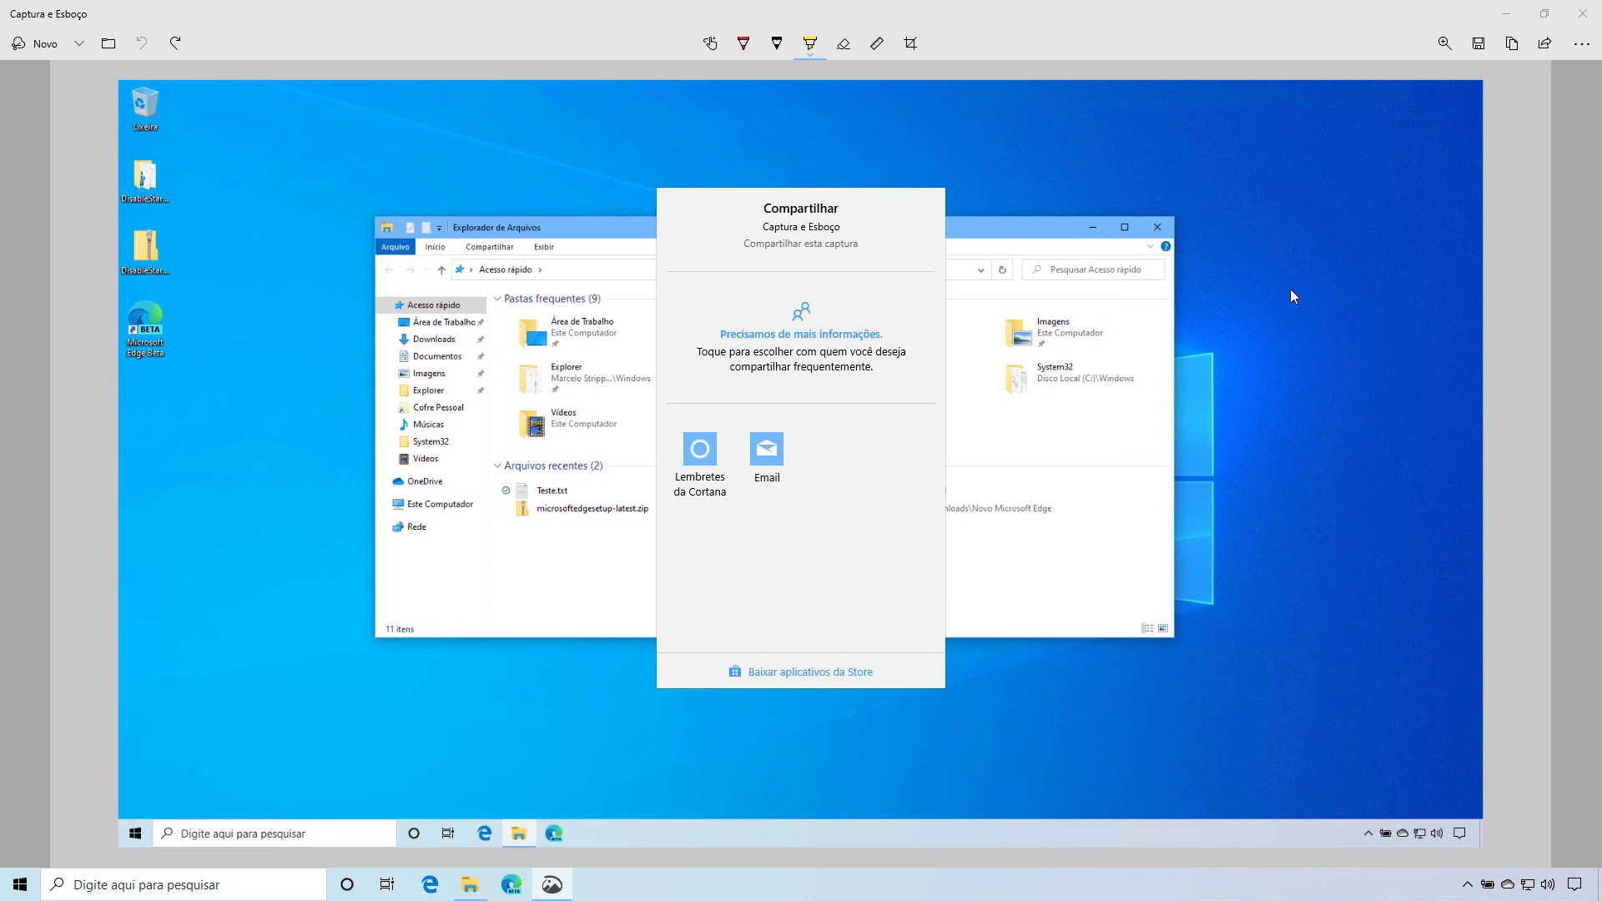
pyautogui.press('Escape')
pyautogui.click(1582, 13)
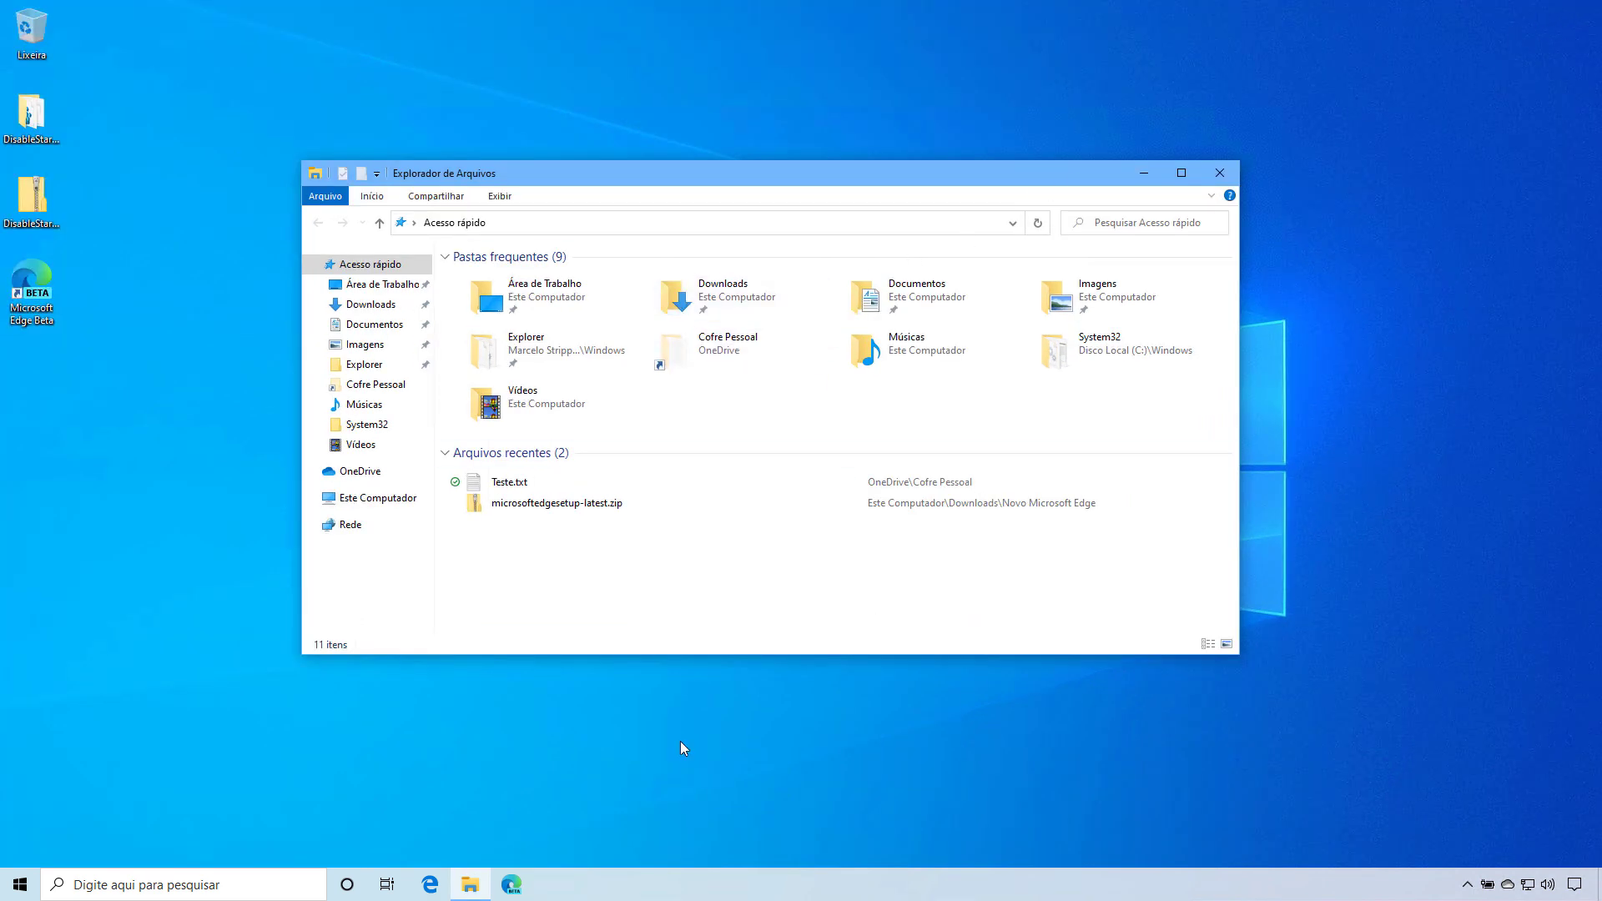
# Take a window capture of the File Explorer window and open it for annotation.
pyautogui.press('super+shift+s')
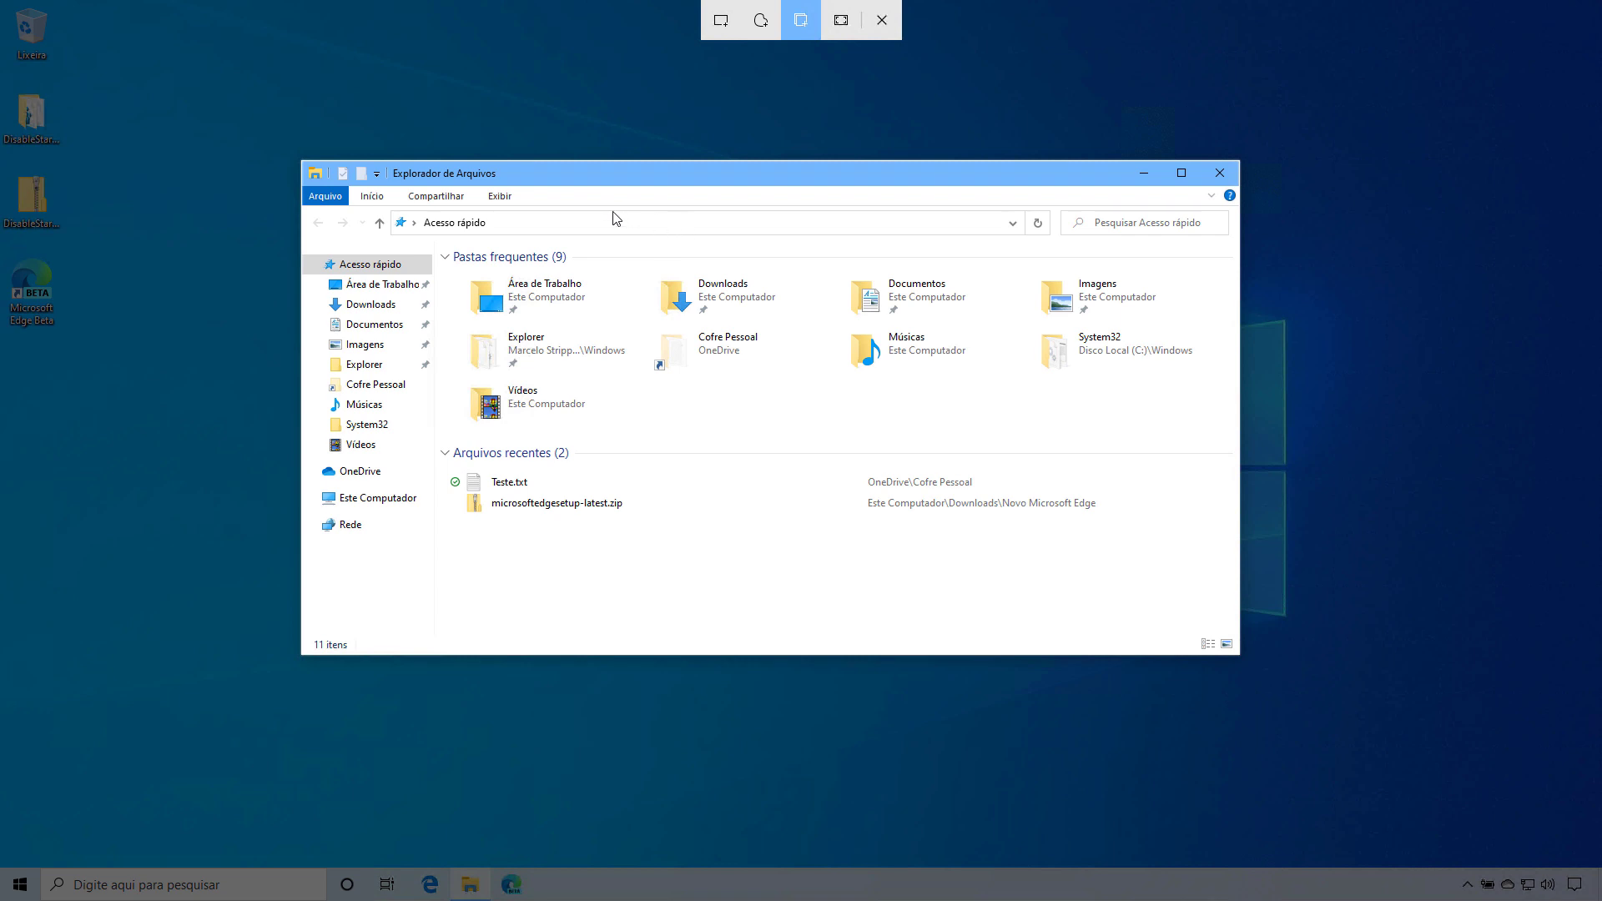
pyautogui.click(678, 185)
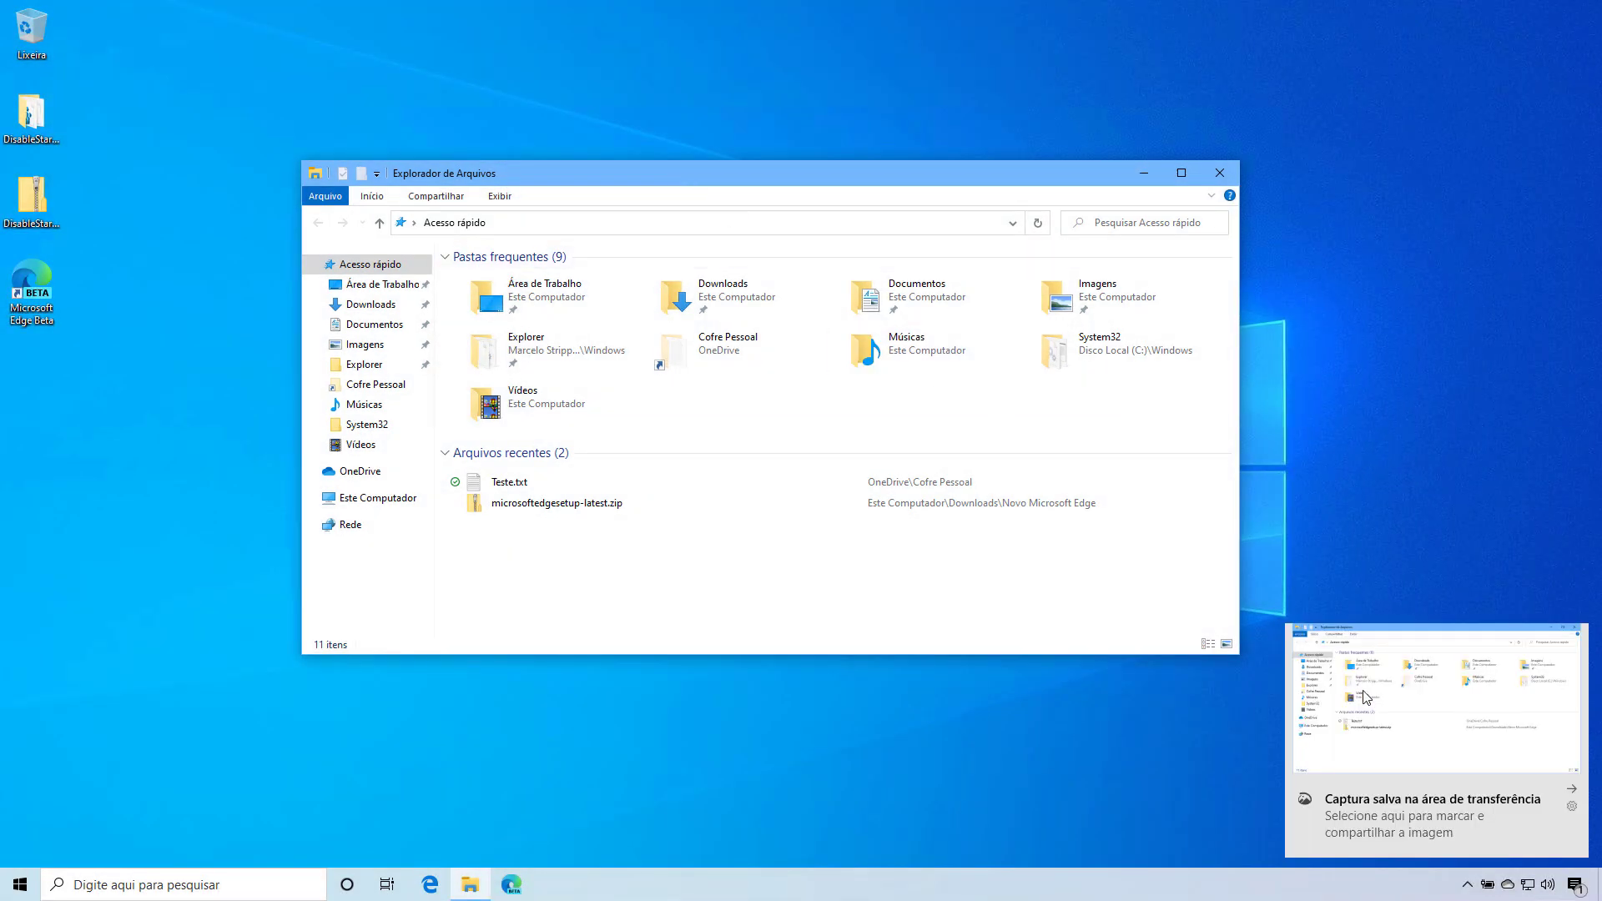
pyautogui.click(1446, 734)
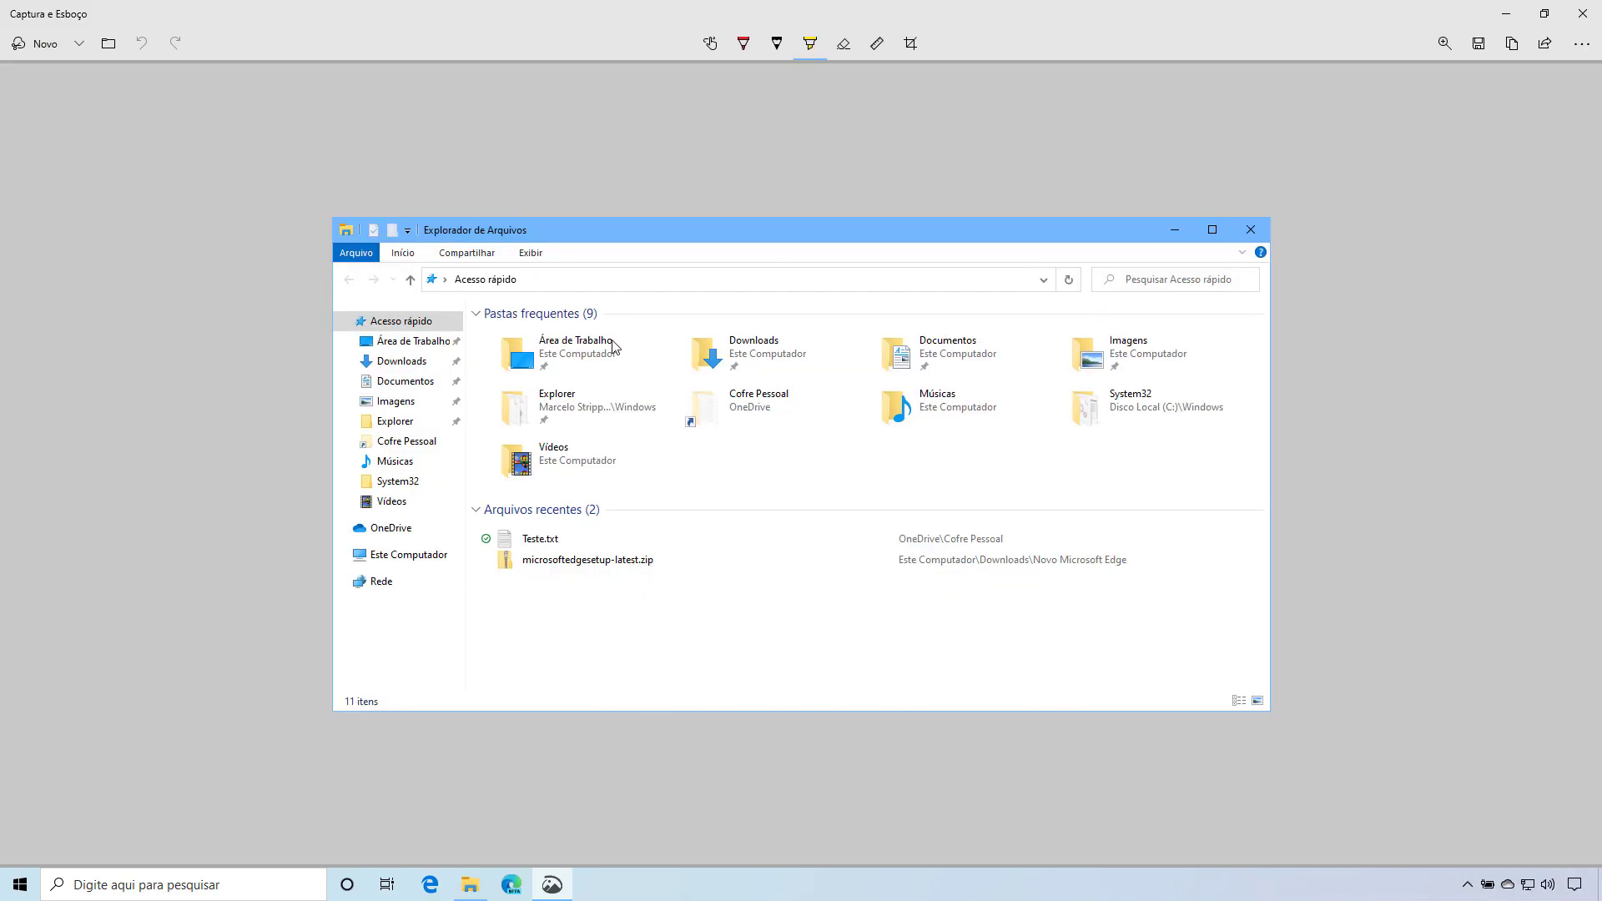
# Select the red pen, check the save options for the window capture without saving, and close the editor.
pyautogui.click(745, 43)
pyautogui.click(1479, 43)
pyautogui.click(749, 422)
pyautogui.click(1575, 50)
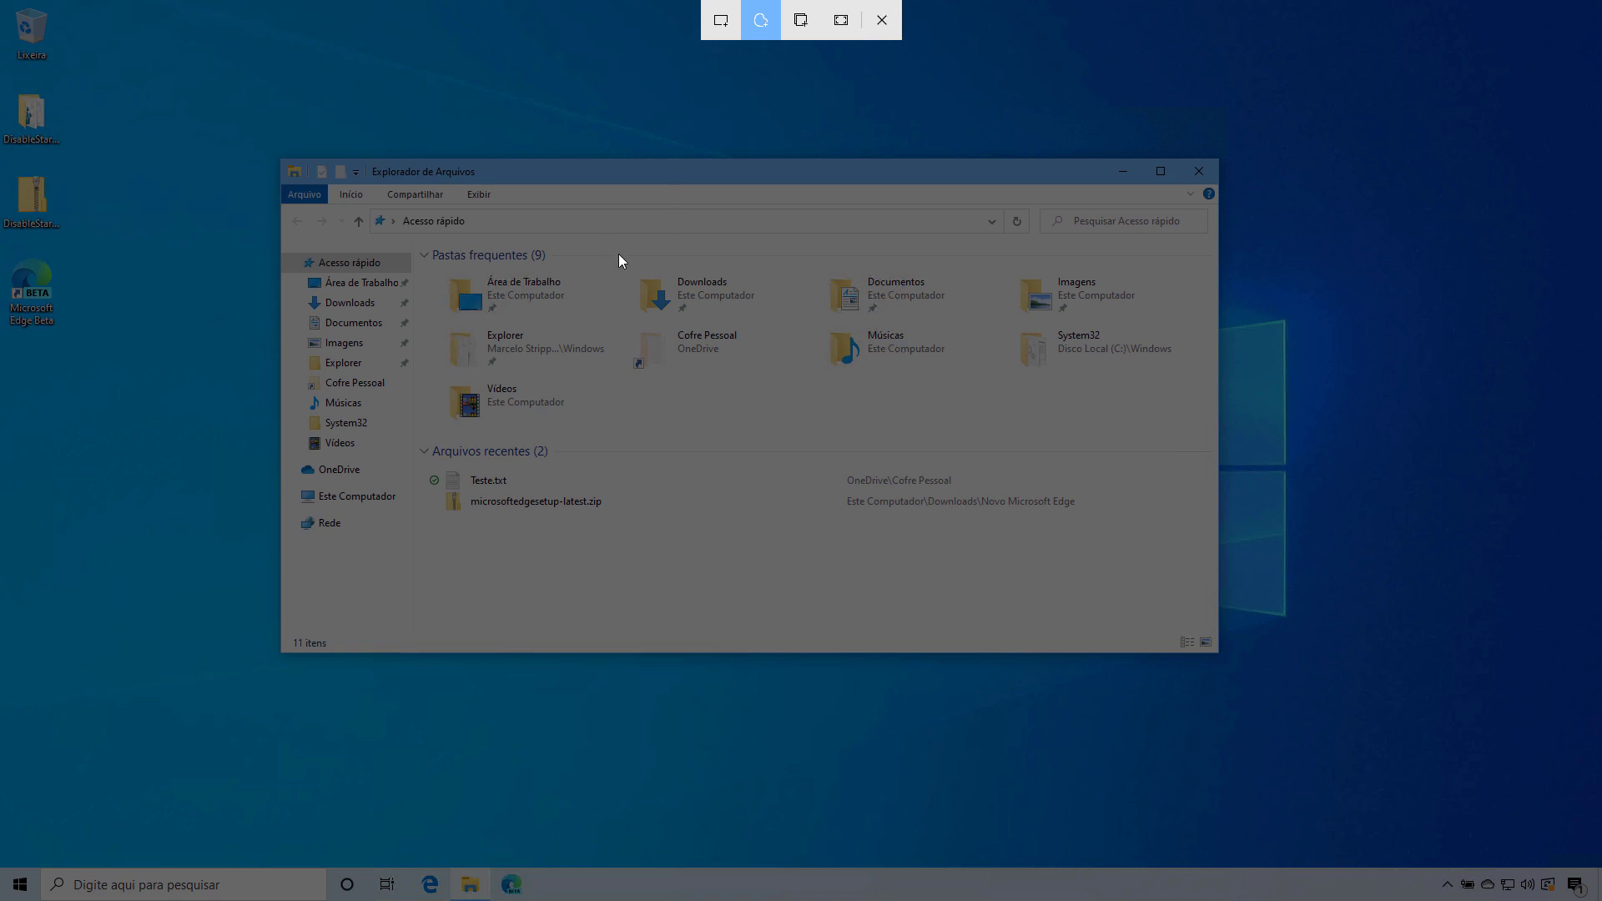
# Take a freeform capture around the six folders from Downloads to System32, view it in the editor, and close it.
pyautogui.moveTo(619, 254)
pyautogui.mouseDown()
pyautogui.moveTo(773, 258)
pyautogui.moveTo(827, 236)
pyautogui.moveTo(978, 249)
pyautogui.moveTo(1163, 293)
pyautogui.moveTo(1193, 387)
pyautogui.moveTo(1133, 410)
pyautogui.moveTo(649, 414)
pyautogui.moveTo(604, 367)
pyautogui.mouseUp()
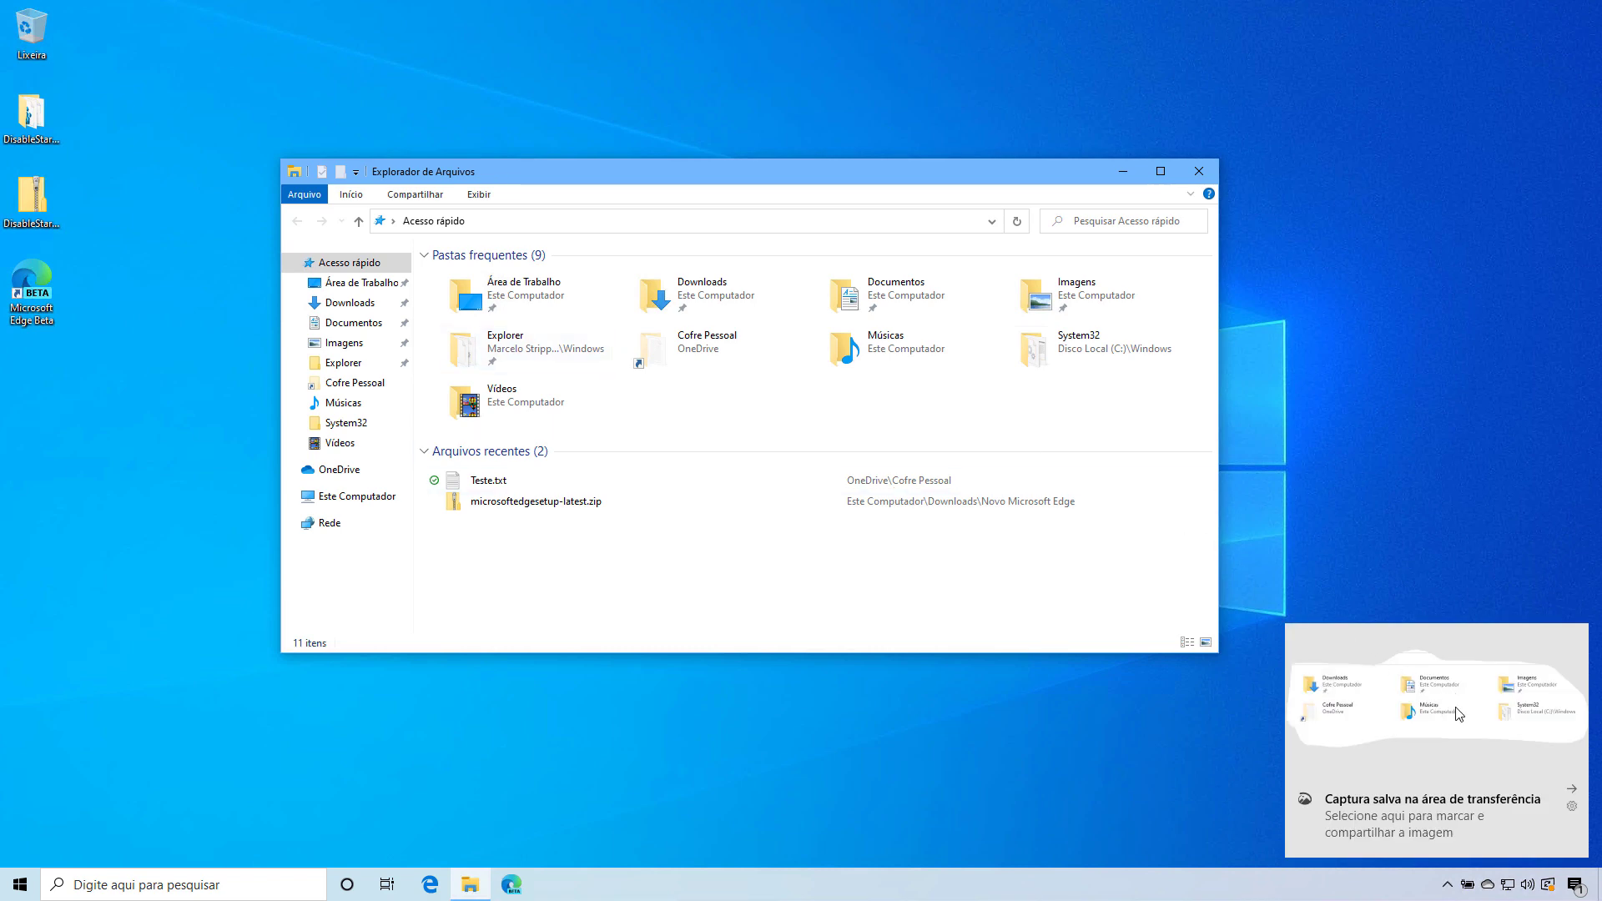
pyautogui.click(1457, 714)
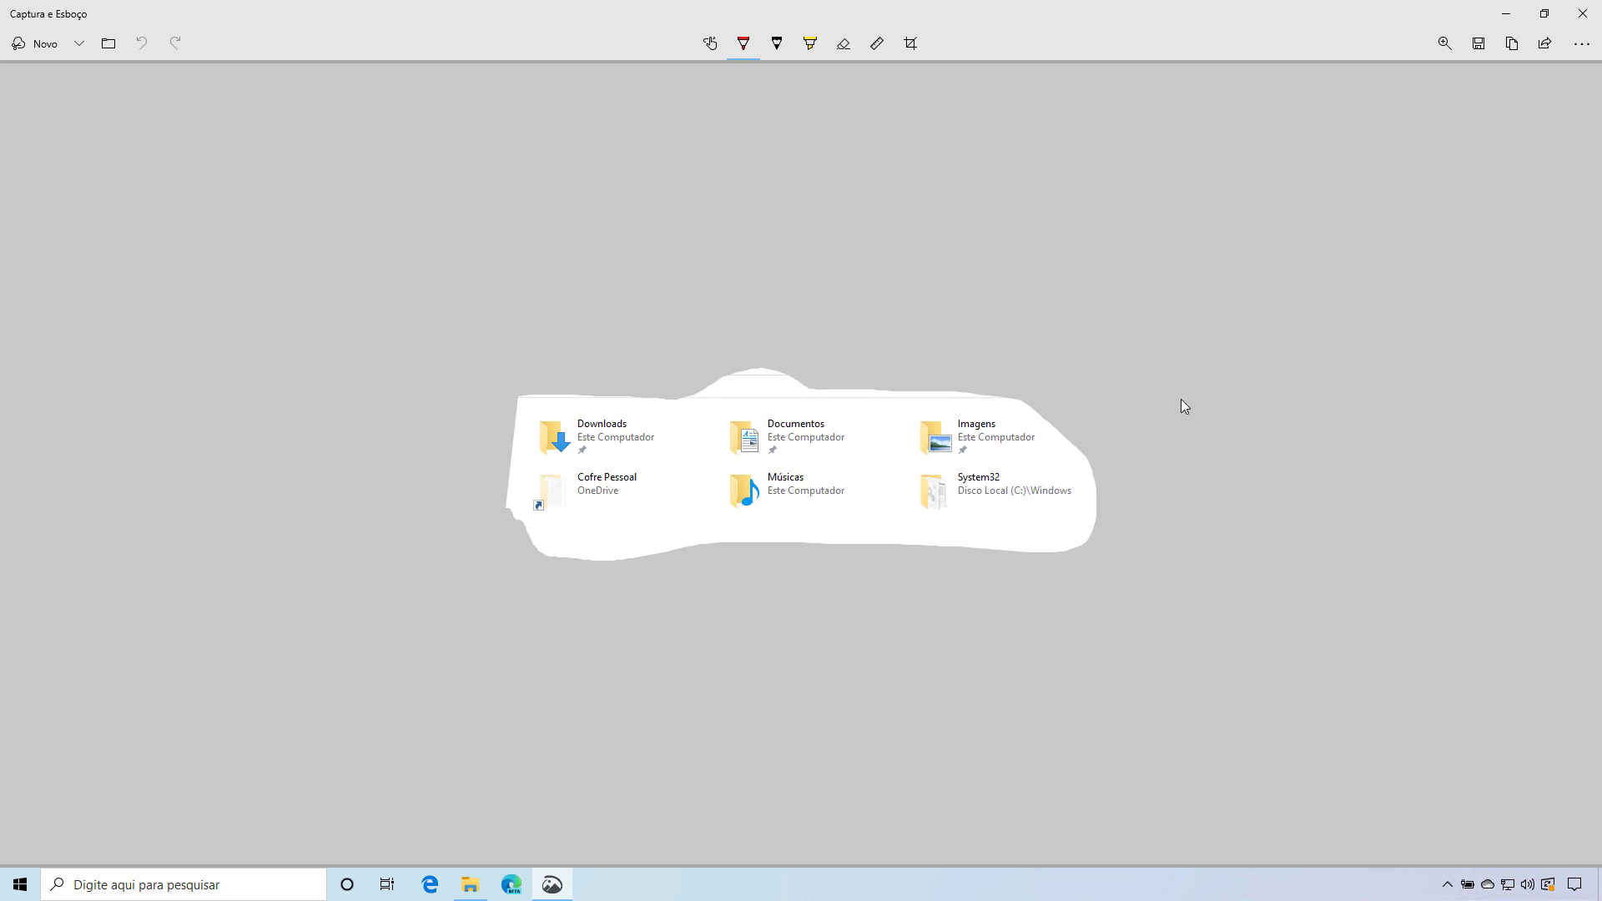
pyautogui.click(1583, 13)
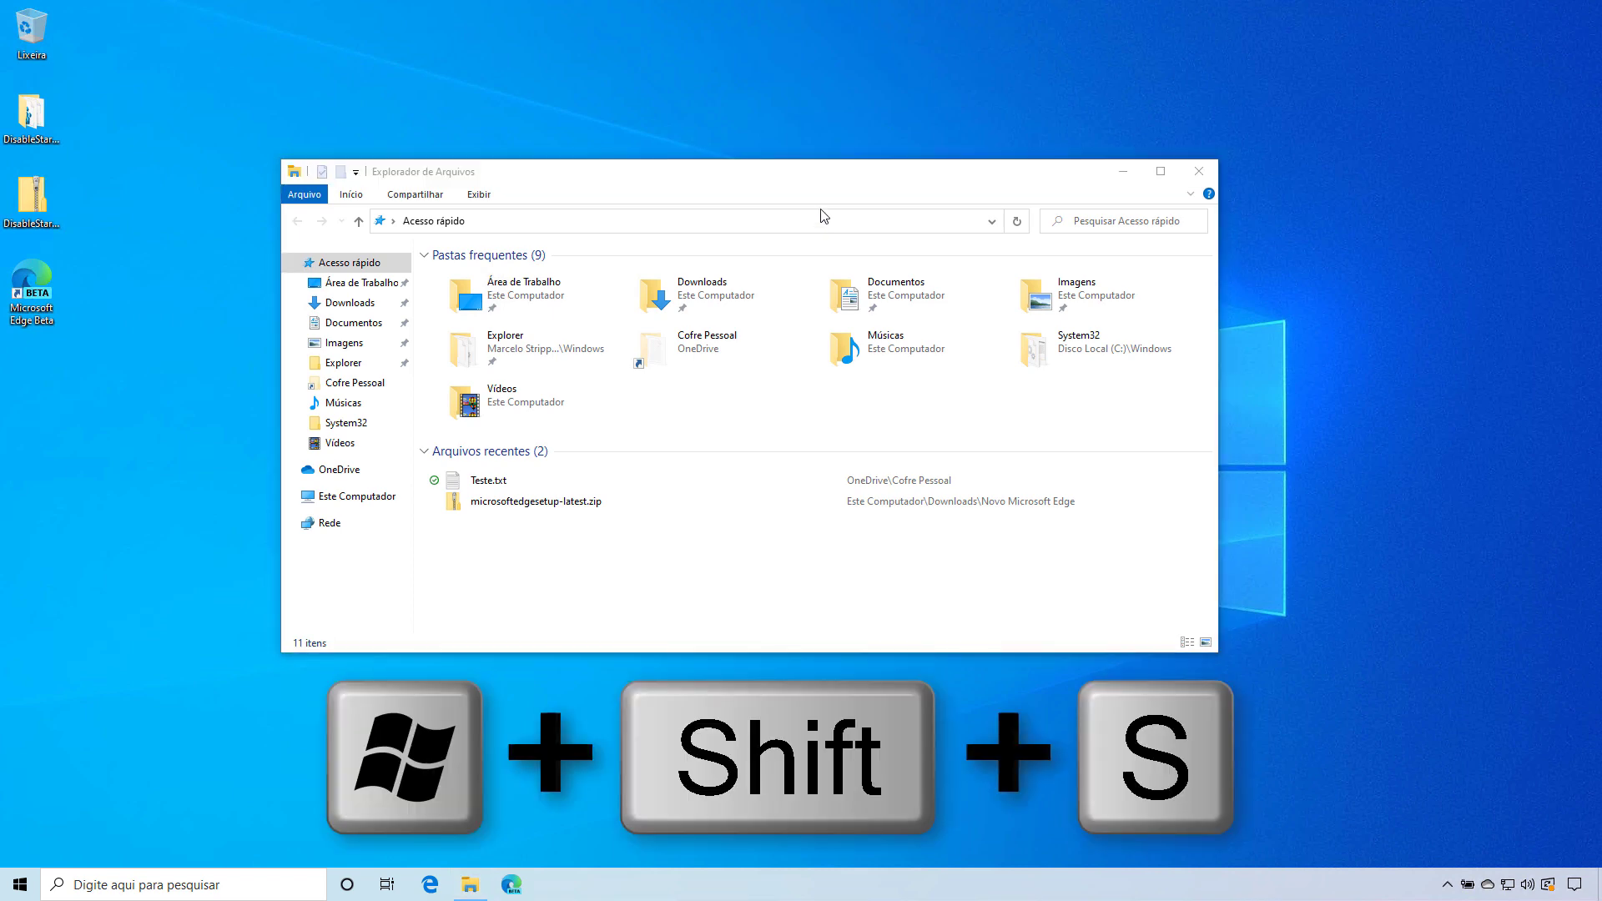
# Take a rectangular capture of the Downloads, Documentos, Cofre Pessoal and Músicas folders, view it in the editor, and close it.
pyautogui.press('super+shift+s')
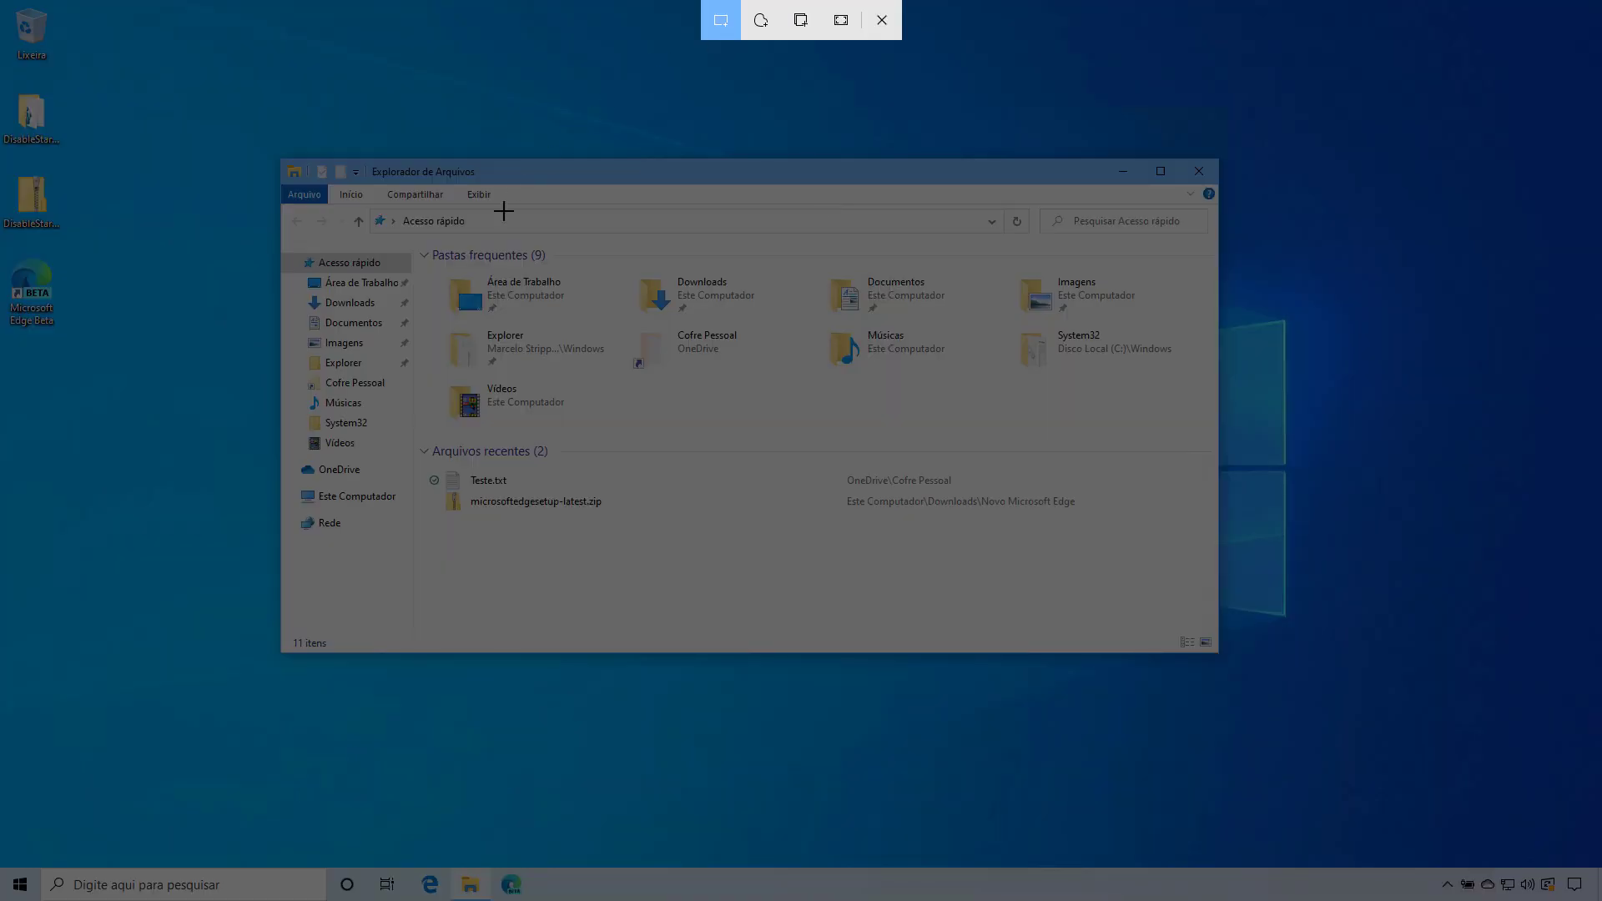
pyautogui.moveTo(617, 257)
pyautogui.mouseDown()
pyautogui.moveTo(869, 273)
pyautogui.moveTo(943, 303)
pyautogui.moveTo(956, 384)
pyautogui.mouseUp()
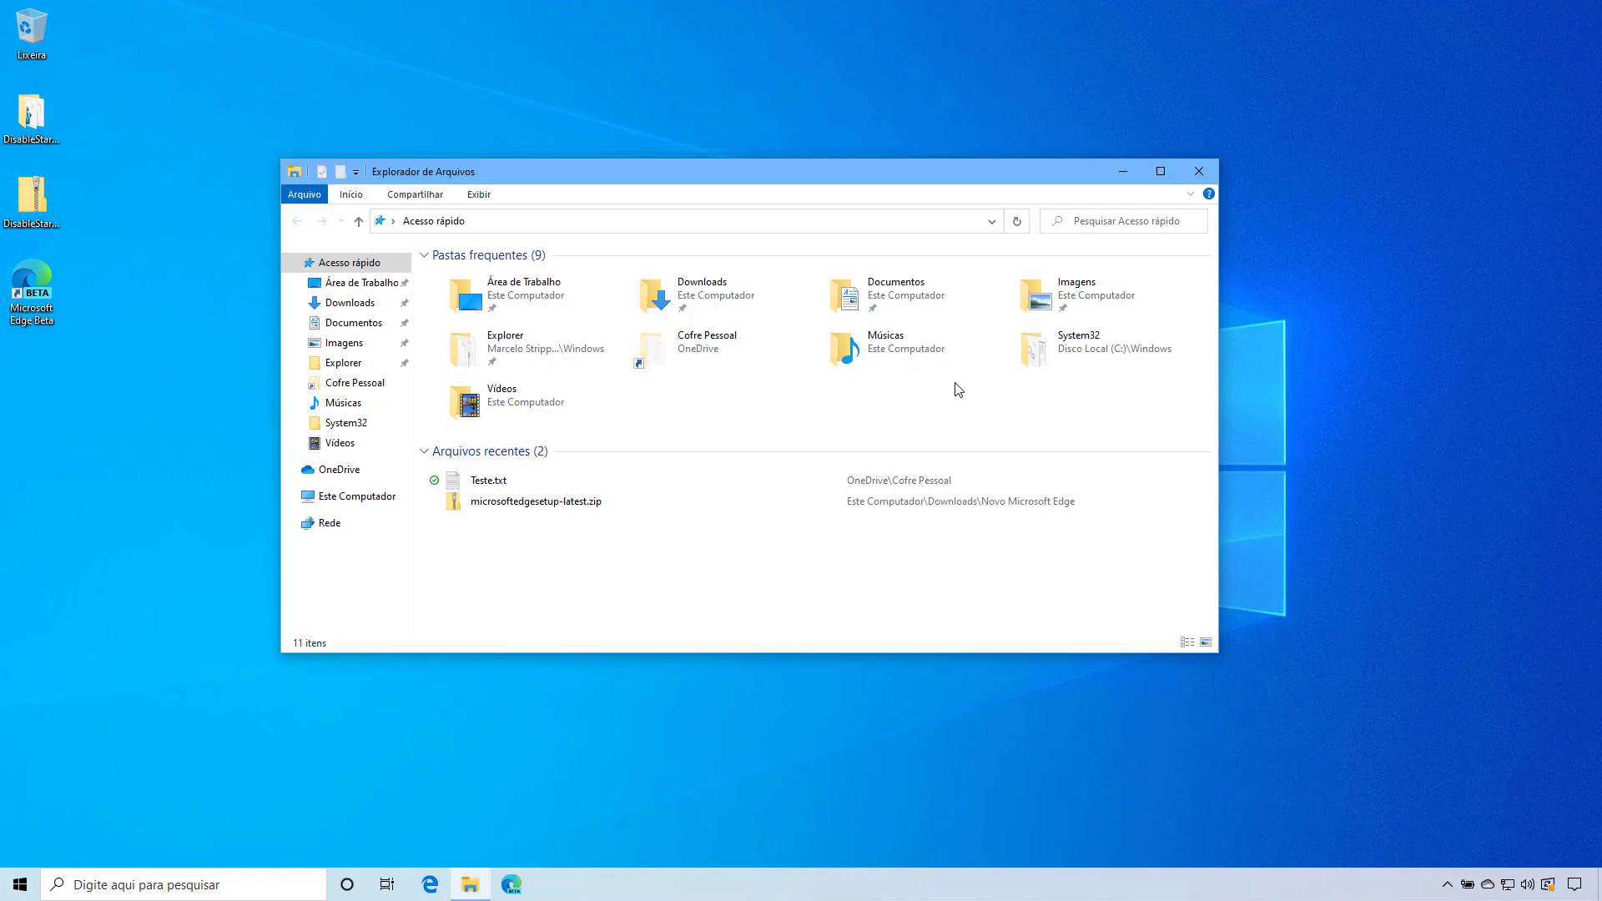
pyautogui.click(1445, 725)
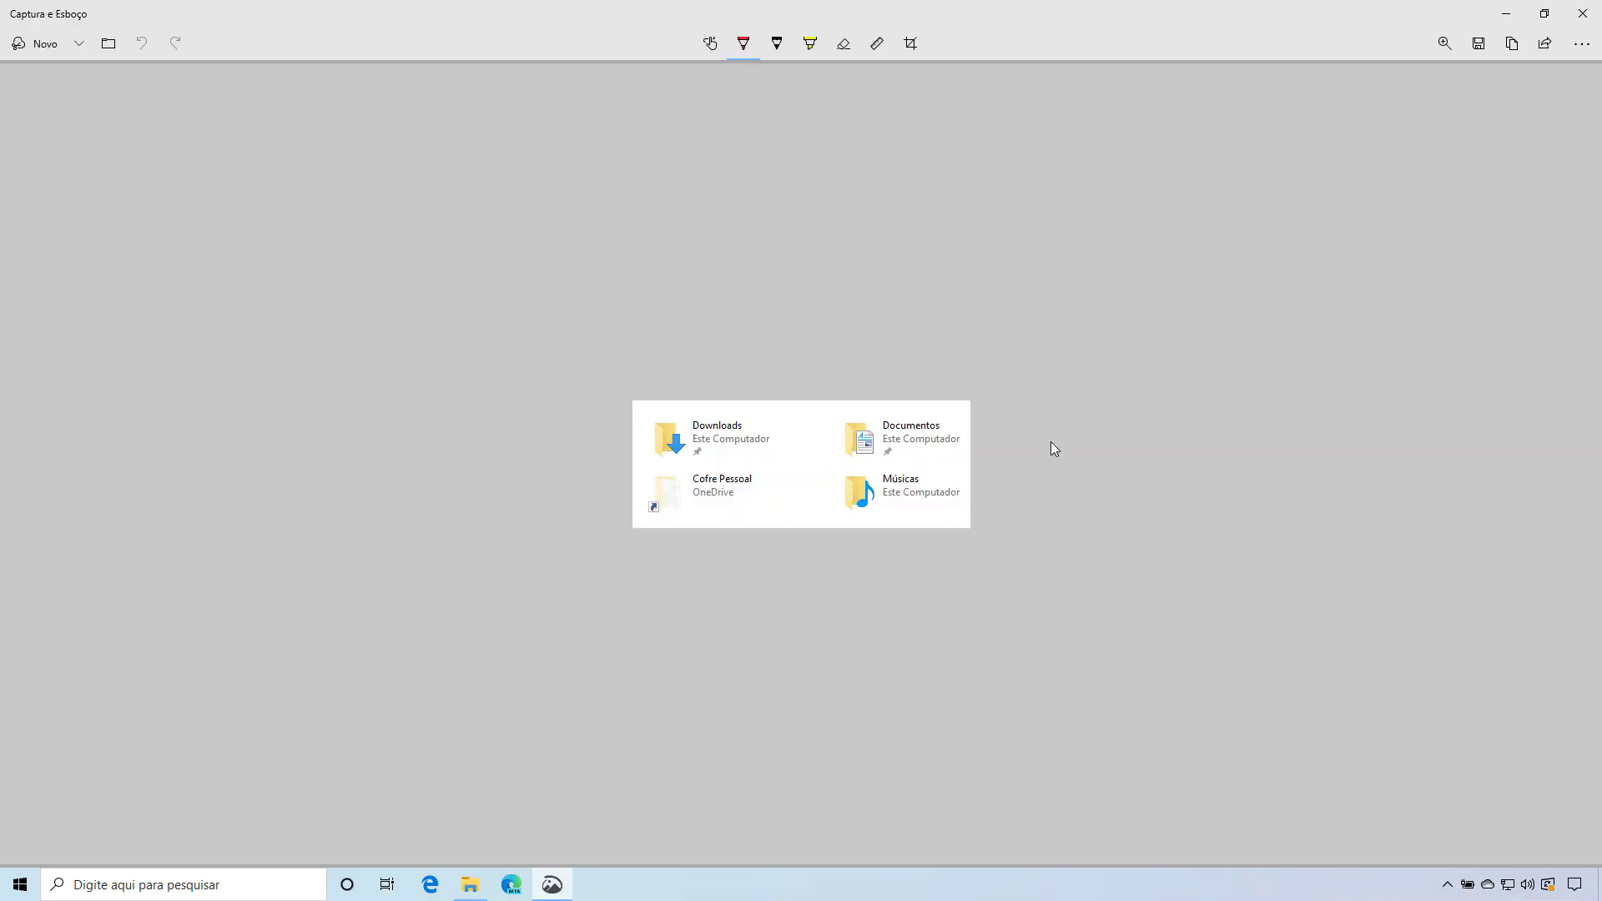
pyautogui.click(1583, 13)
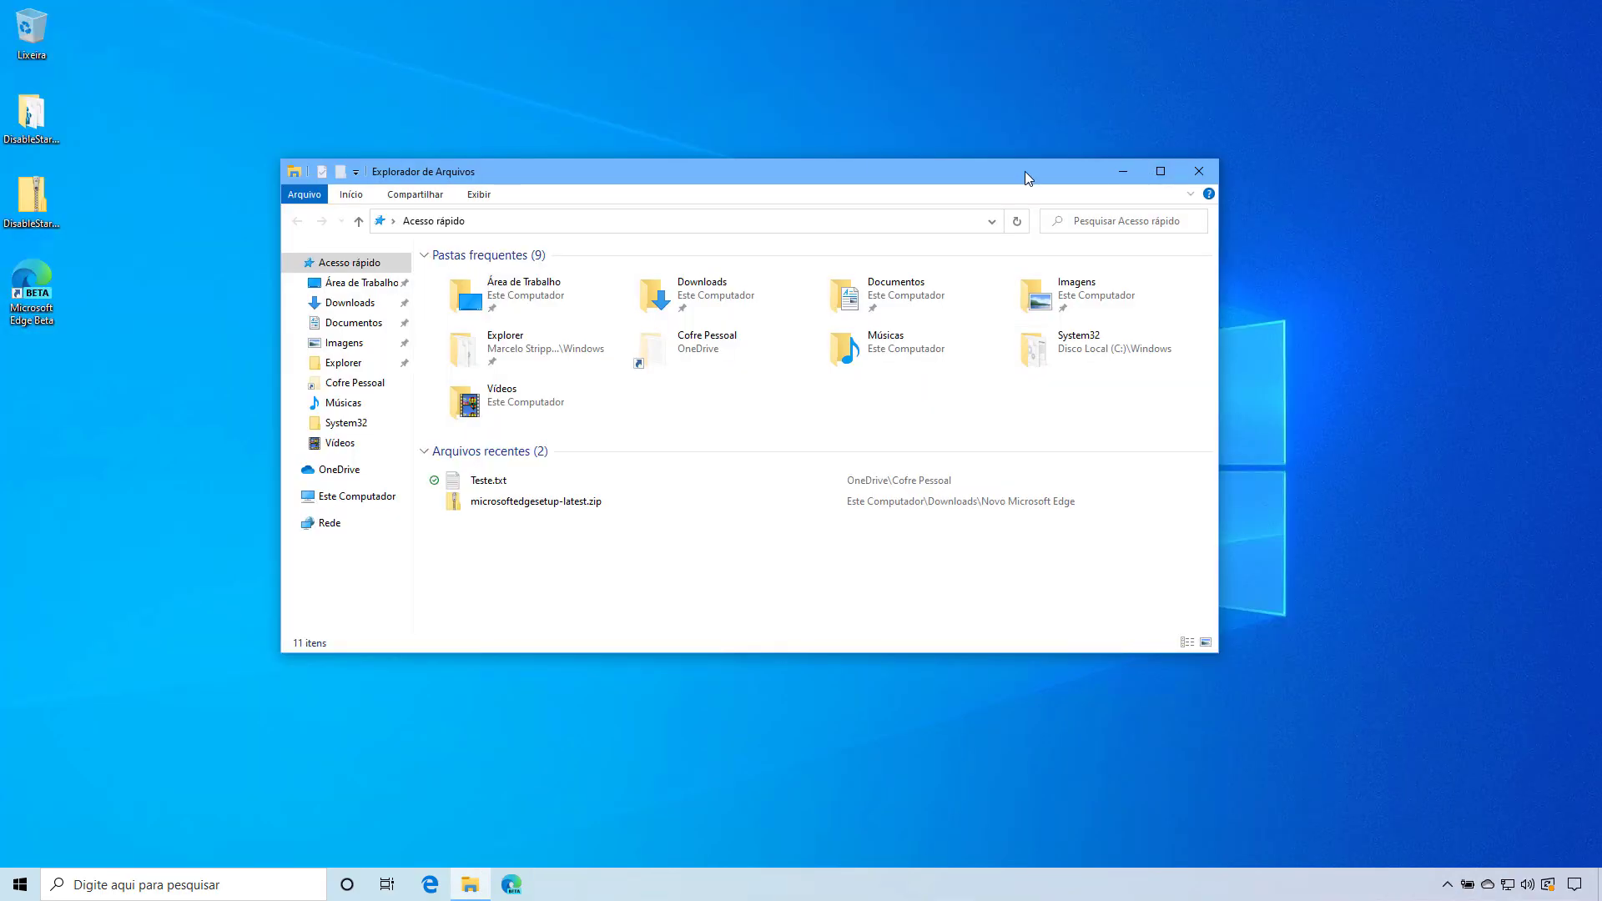